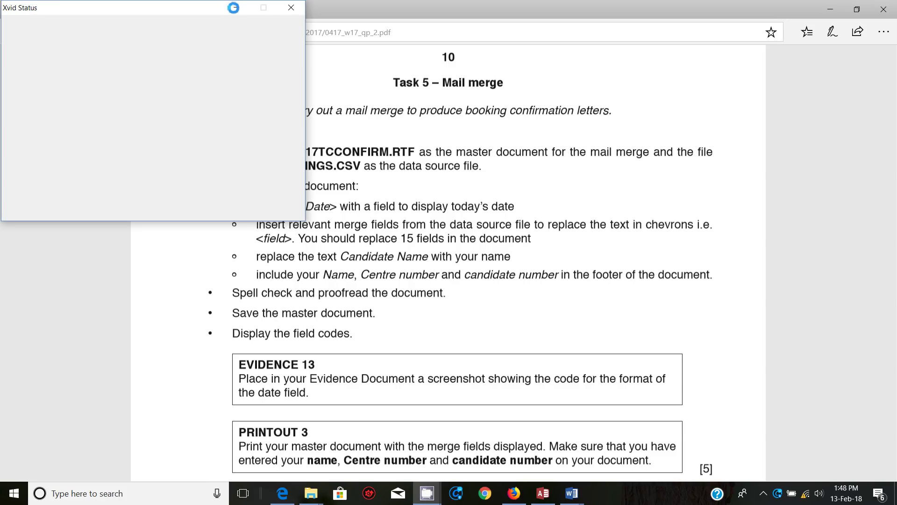
# Step: Bring the exam paper in Edge to the front so the page 10 Task 5 instructions are fully visible
pyautogui.click(234, 8)
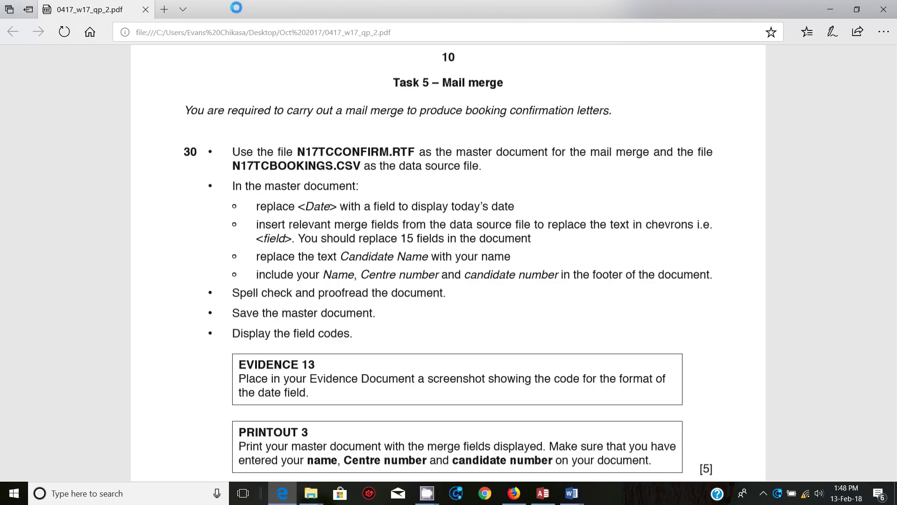
pyautogui.moveTo(257, 238); pyautogui.dragTo(530, 240)
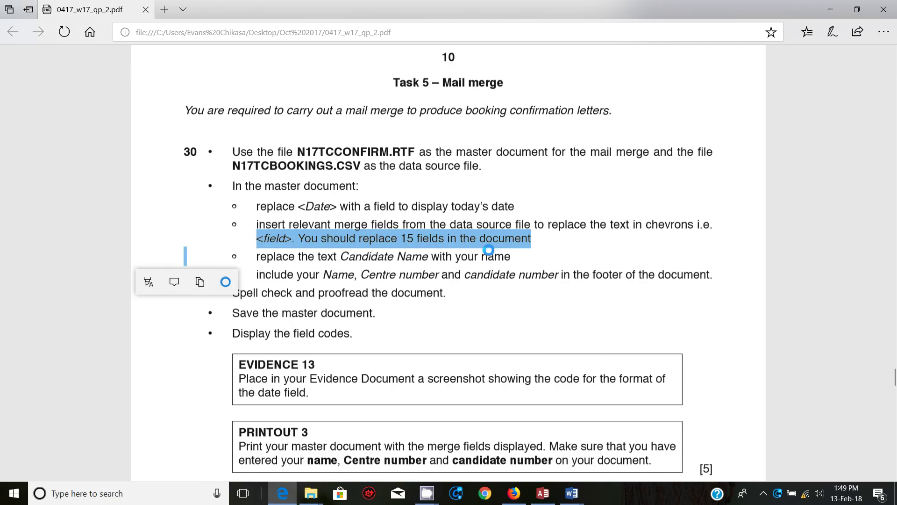
pyautogui.click(429, 257)
pyautogui.moveTo(256, 257); pyautogui.dragTo(479, 257)
pyautogui.moveTo(257, 274); pyautogui.dragTo(465, 274)
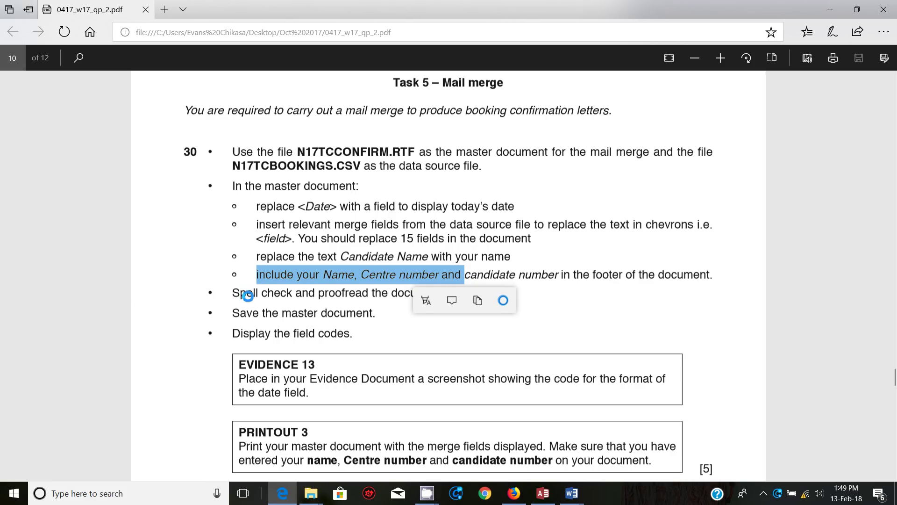
pyautogui.click(298, 314)
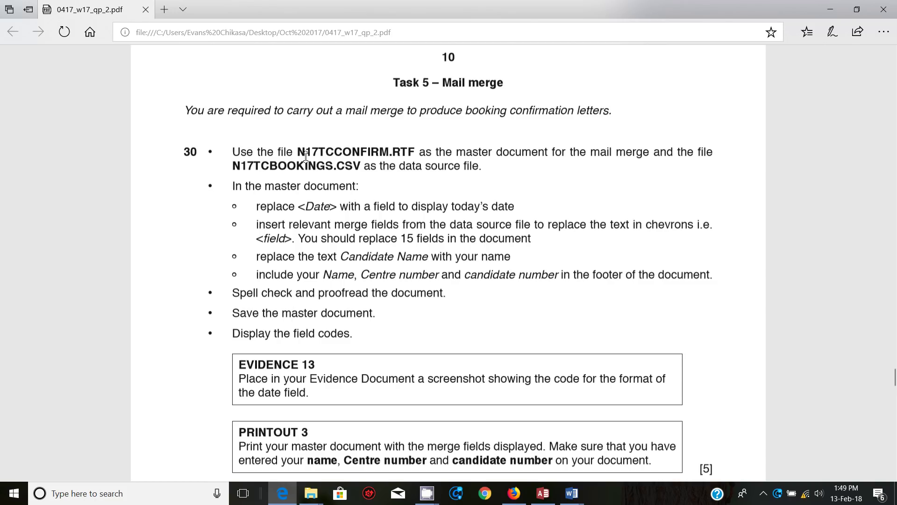
pyautogui.moveTo(295, 151); pyautogui.dragTo(409, 151)
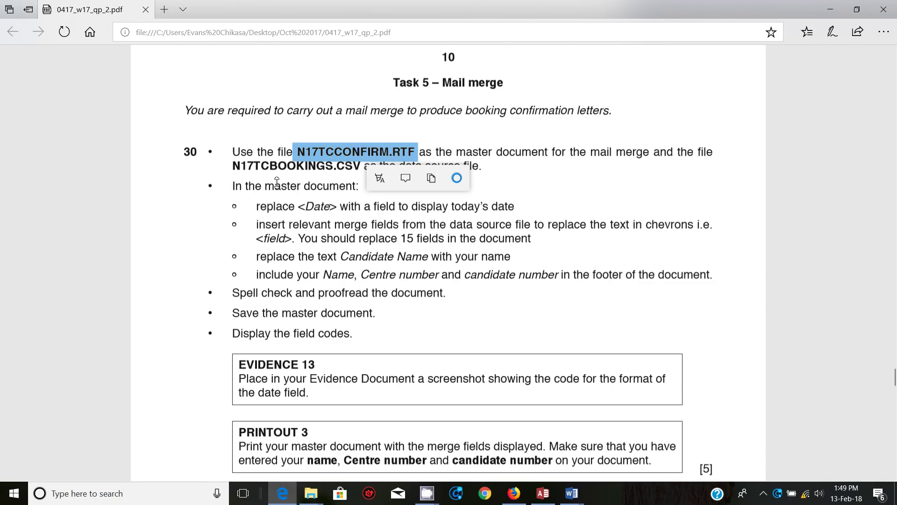
pyautogui.moveTo(233, 166); pyautogui.dragTo(353, 170)
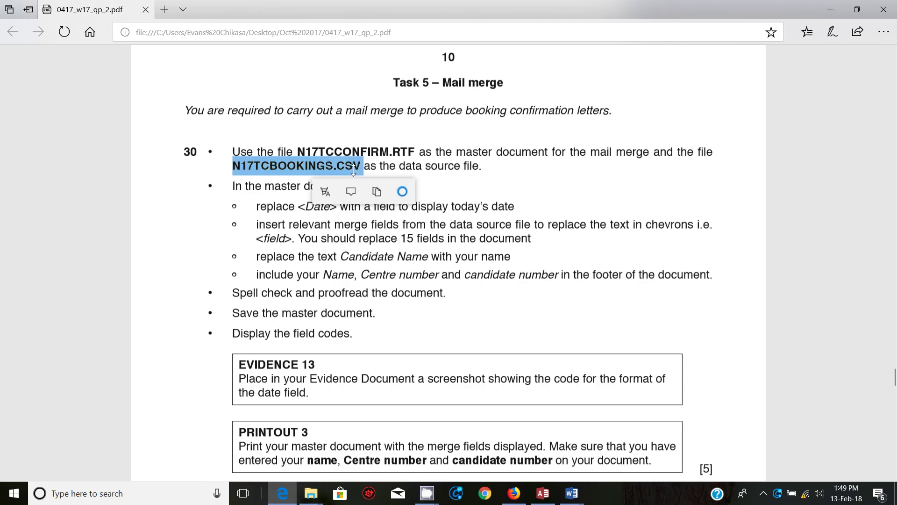
pyautogui.click(376, 360)
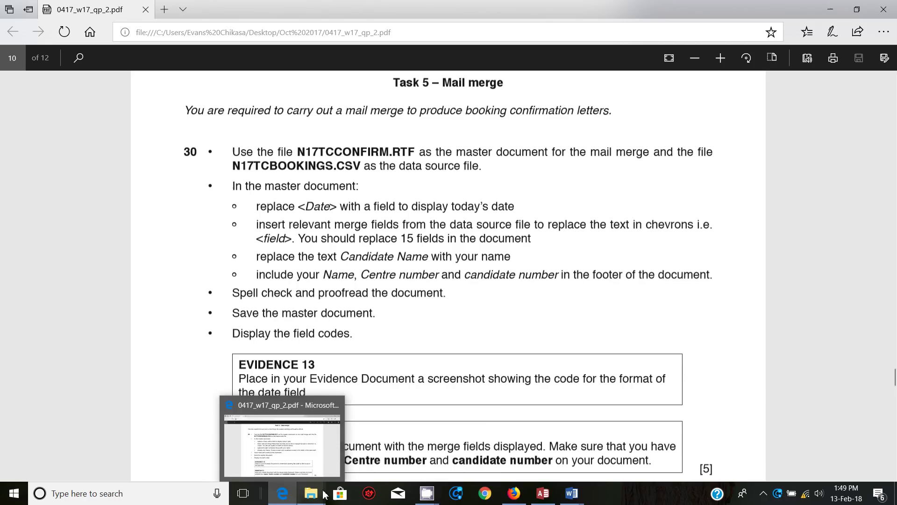
# Step: Open the N17TCCONFIRM master letter from the Oct 2017 folder in Word
pyautogui.moveTo(324, 497)
pyautogui.click(434, 451)
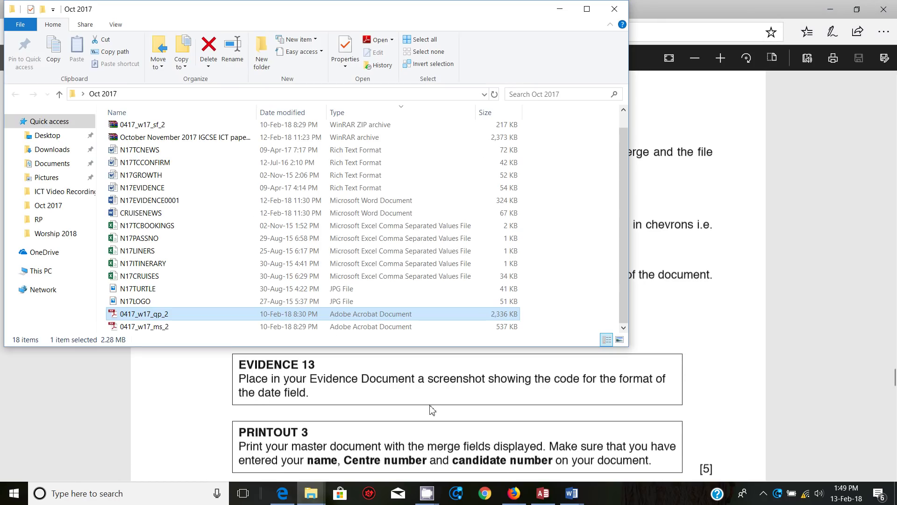
pyautogui.moveTo(408, 5); pyautogui.dragTo(503, 41)
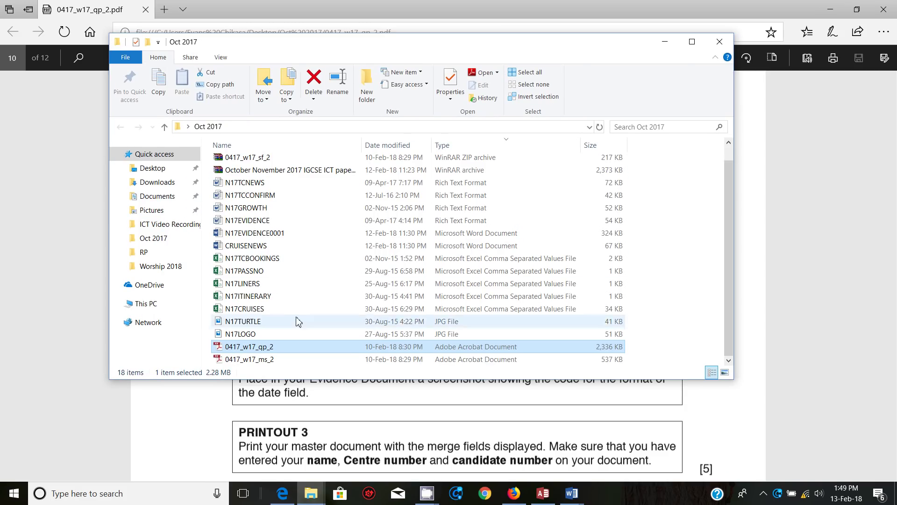
pyautogui.doubleClick(250, 195)
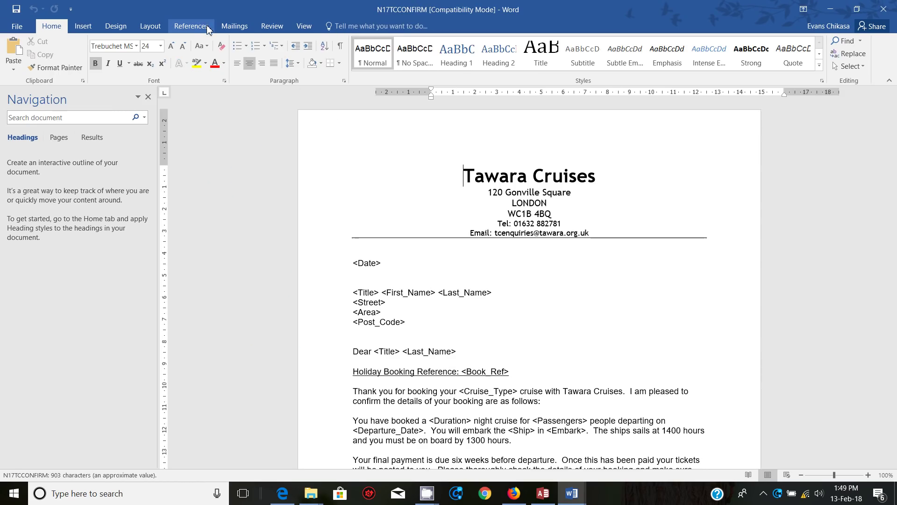
# Step: Use N17TCBOOKINGS from Desktop\Oct 2017 as the existing recipient list for the mail merge
pyautogui.click(234, 26)
pyautogui.click(121, 75)
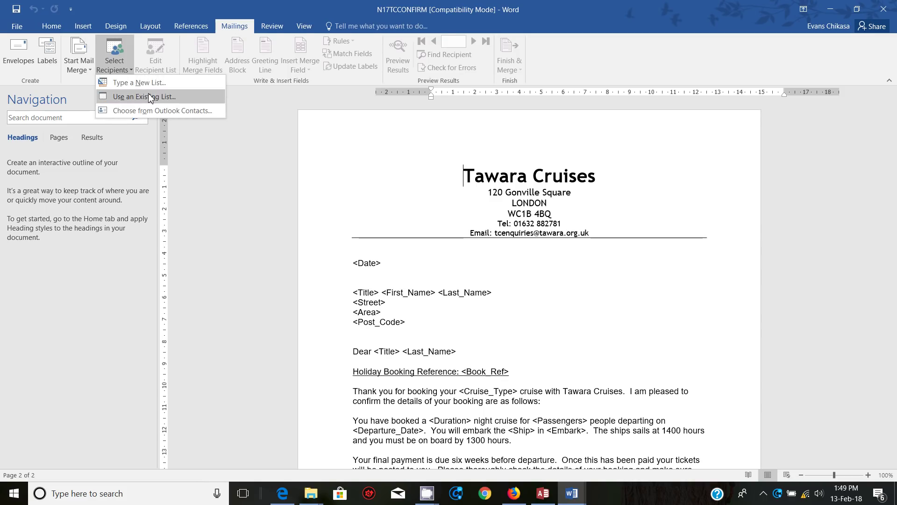
pyautogui.click(128, 94)
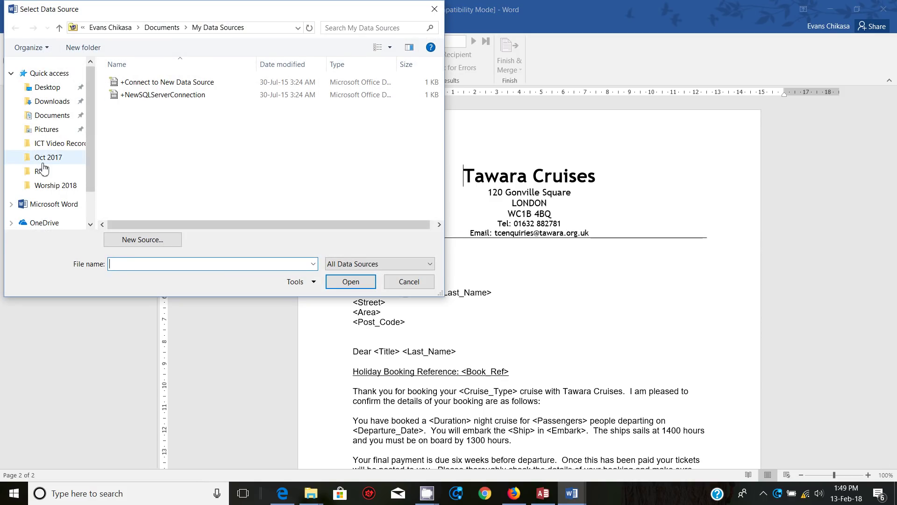
pyautogui.click(45, 89)
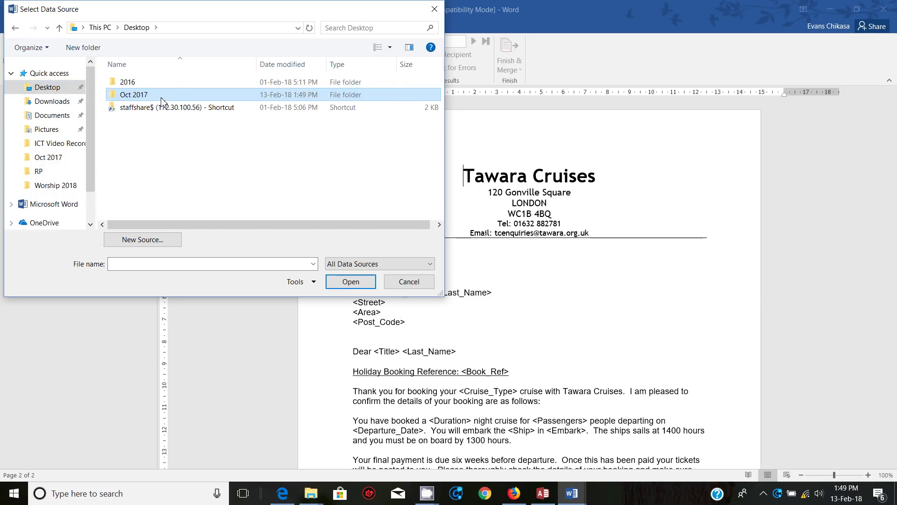
pyautogui.doubleClick(129, 94)
pyautogui.doubleClick(151, 111)
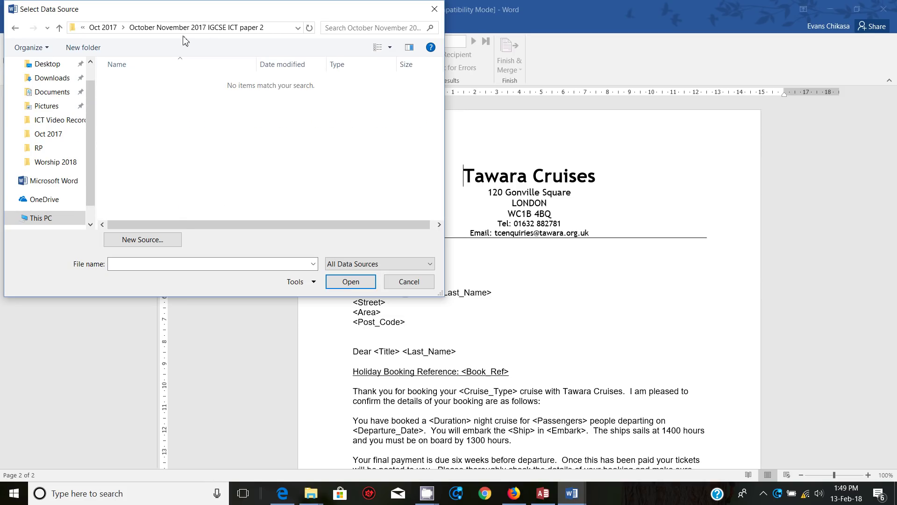
pyautogui.click(116, 29)
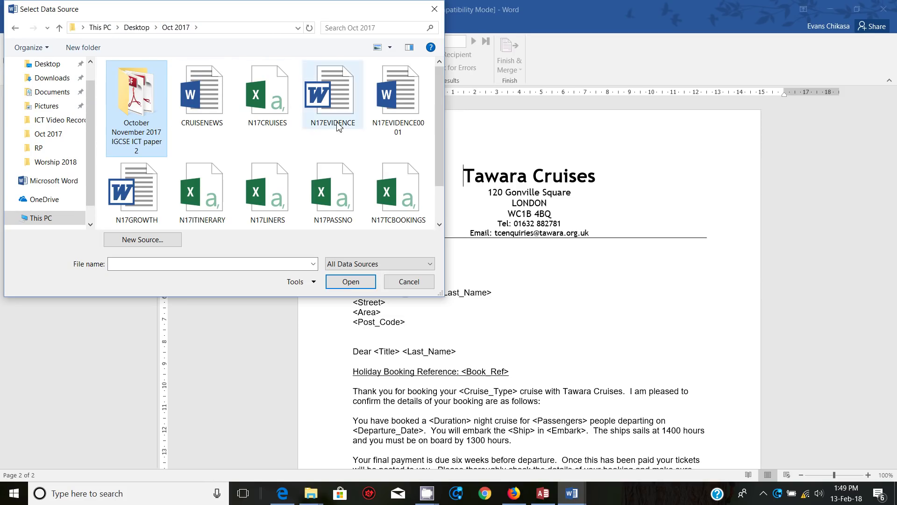
pyautogui.scroll(-1, 341, 155)
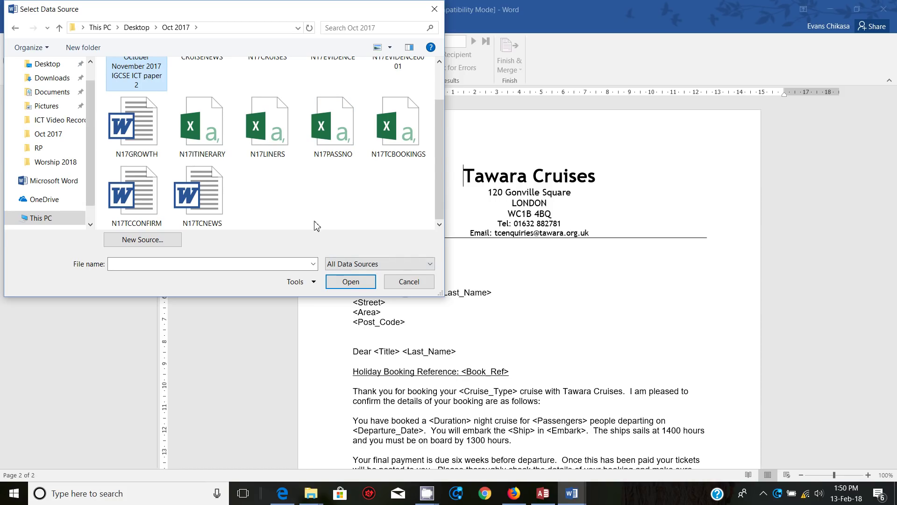
pyautogui.moveTo(304, 499)
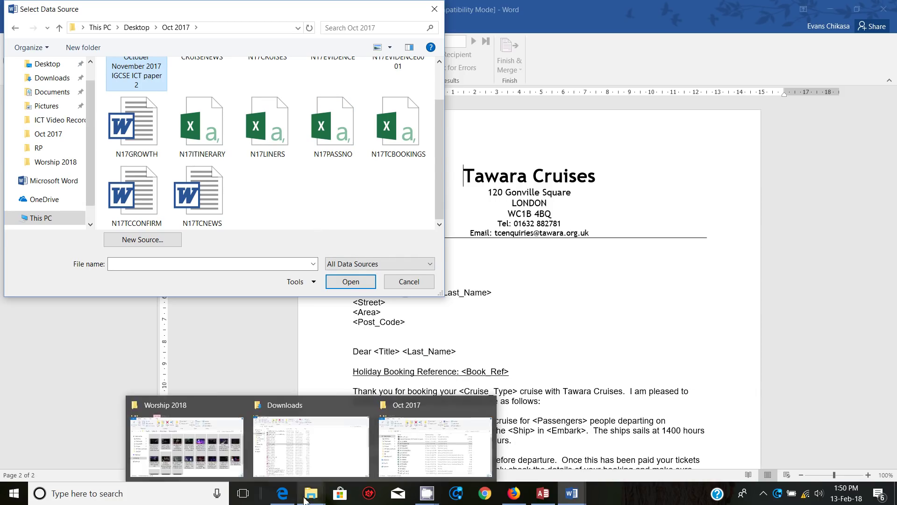
pyautogui.moveTo(290, 445)
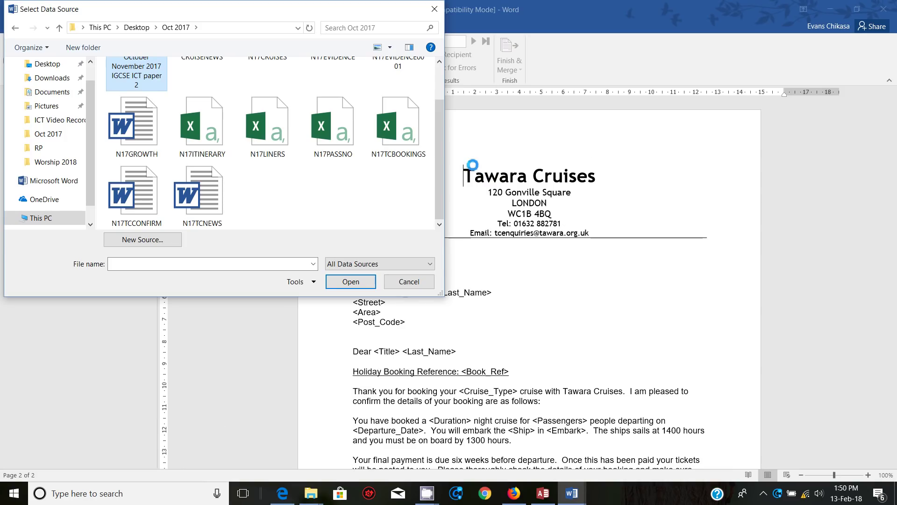
pyautogui.click(398, 125)
pyautogui.click(346, 286)
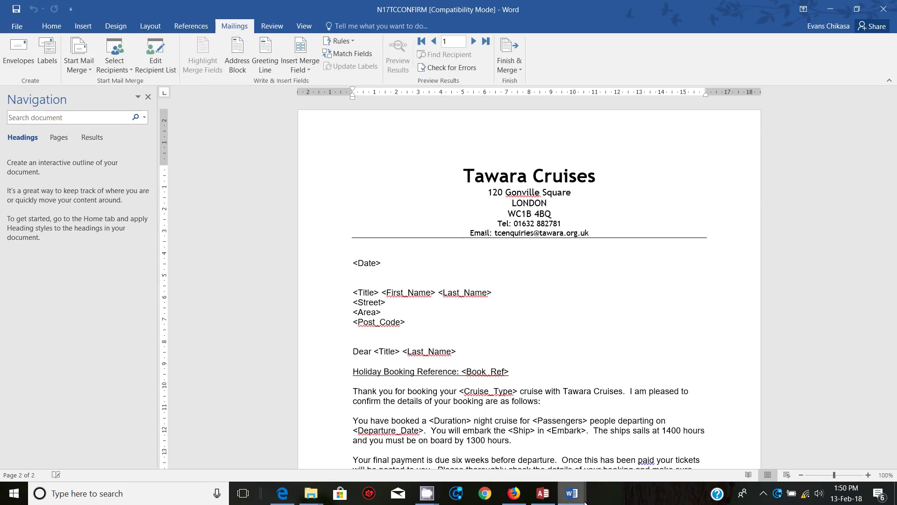
pyautogui.click(282, 493)
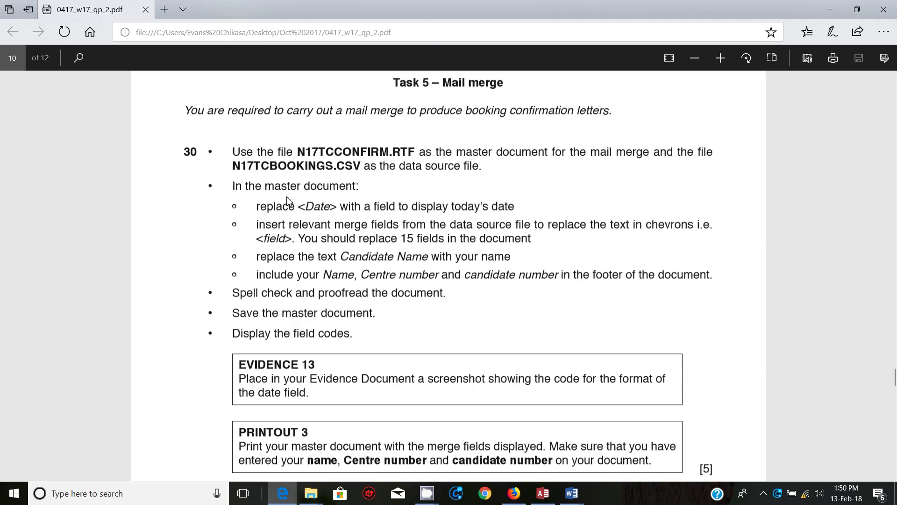
pyautogui.moveTo(257, 206); pyautogui.dragTo(492, 208)
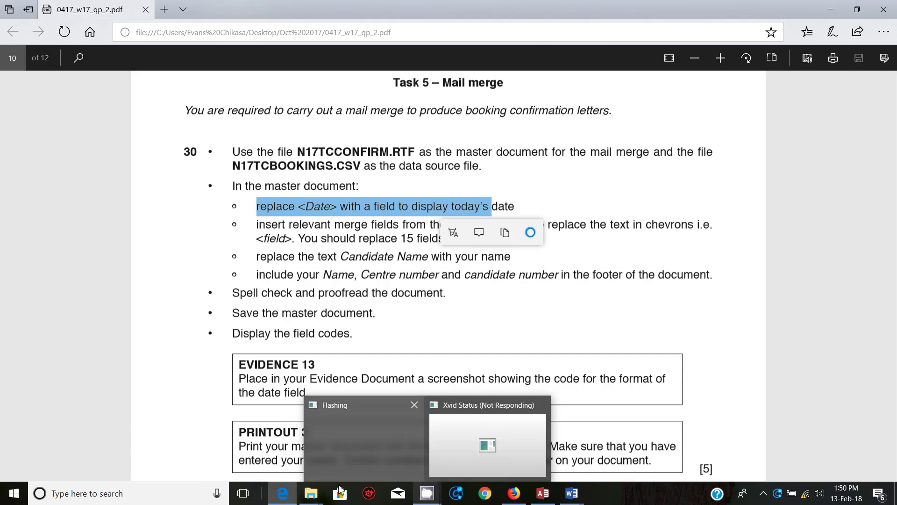
pyautogui.moveTo(571, 495)
pyautogui.click(699, 461)
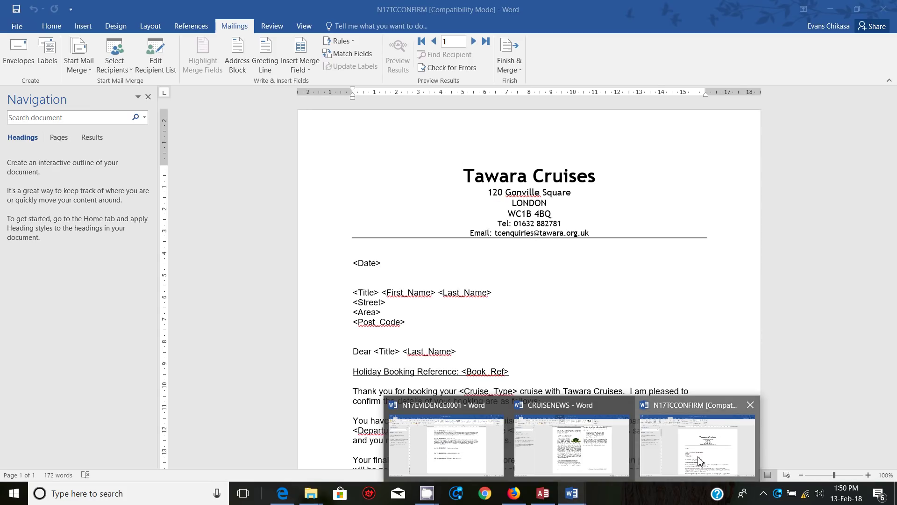
pyautogui.moveTo(351, 263); pyautogui.dragTo(378, 264)
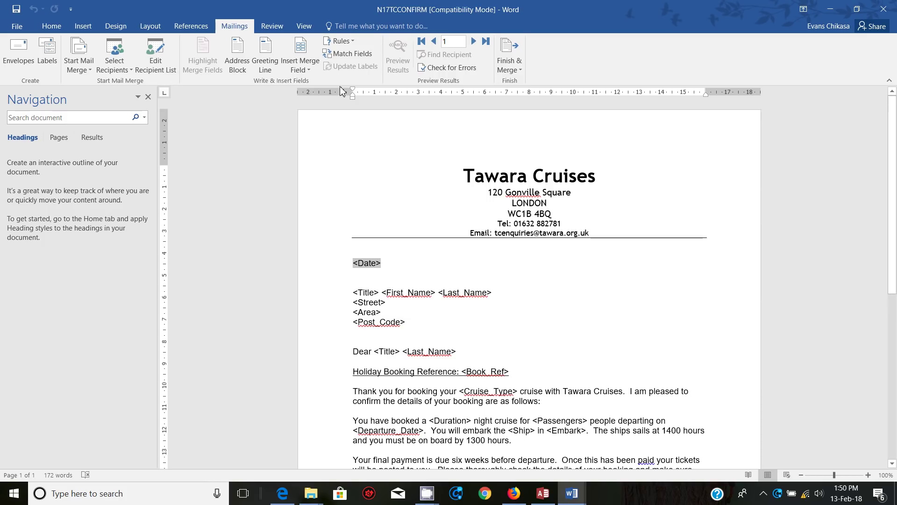
# Step: Insert a Date field formatted dd MMMM yyyy (13 February 2018) through Quick Parts > Field
pyautogui.click(300, 65)
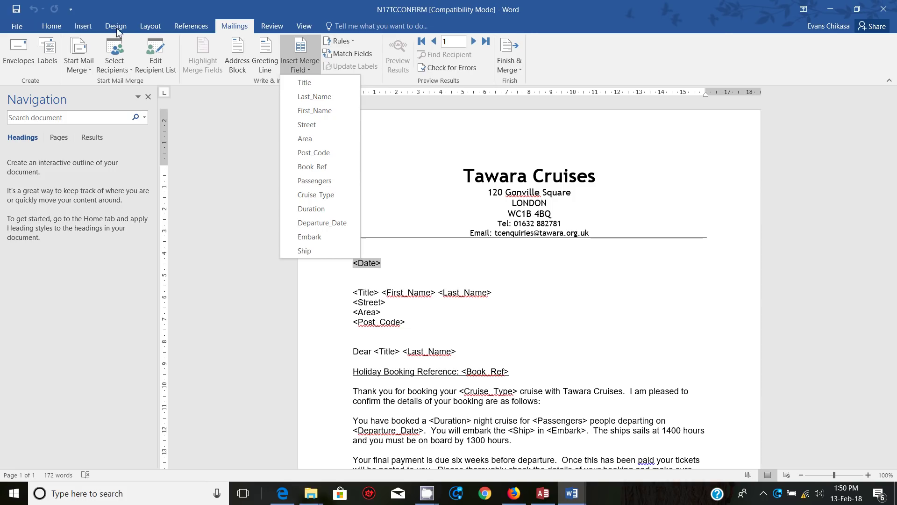
pyautogui.click(84, 26)
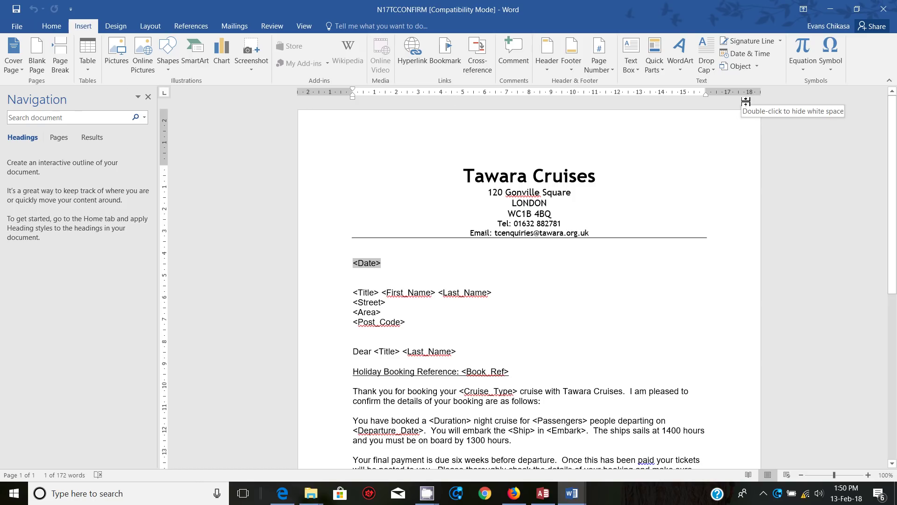
pyautogui.click(654, 58)
pyautogui.click(670, 111)
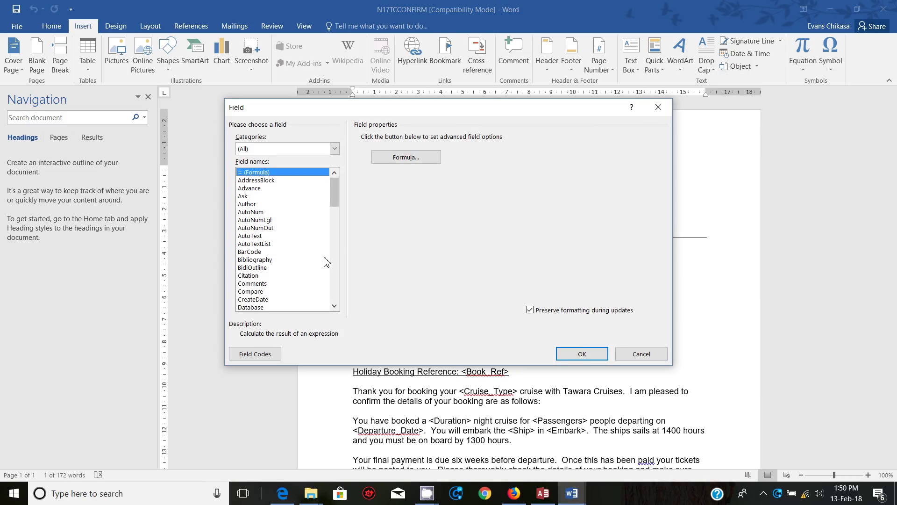
pyautogui.press('d')
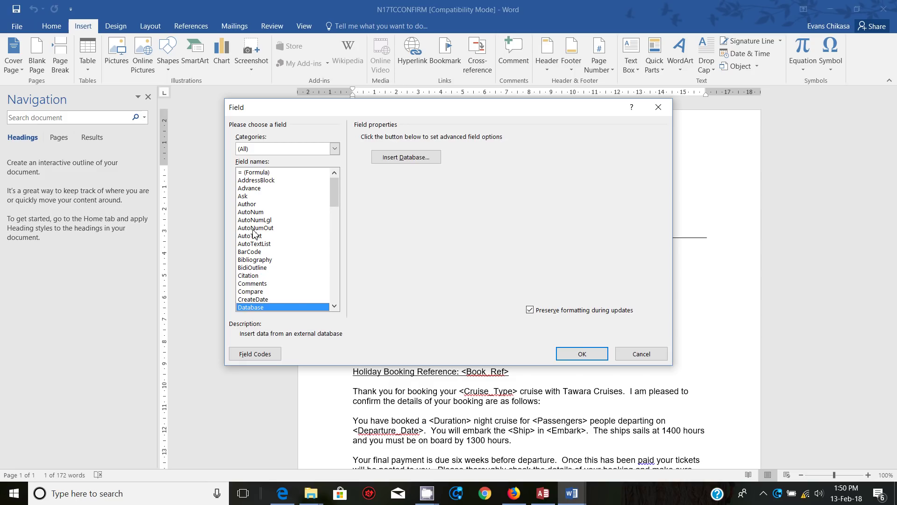
pyautogui.press('Down')
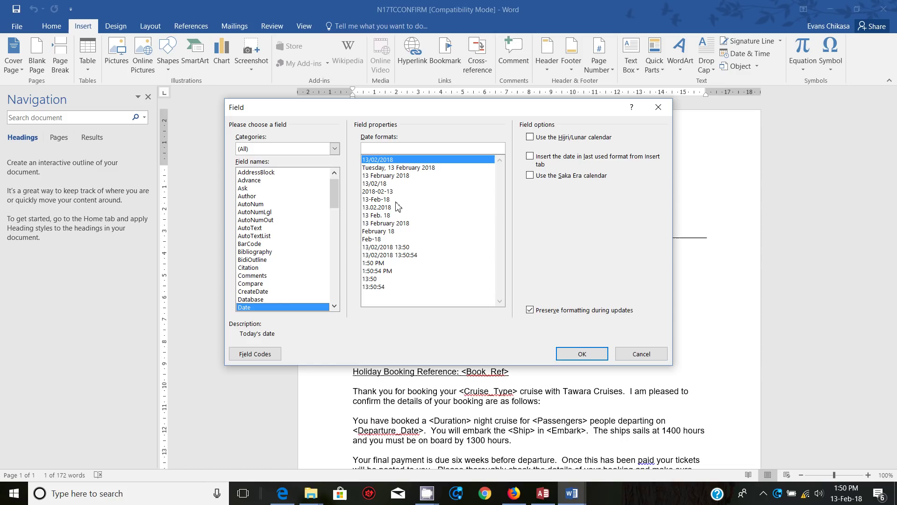
pyautogui.click(393, 176)
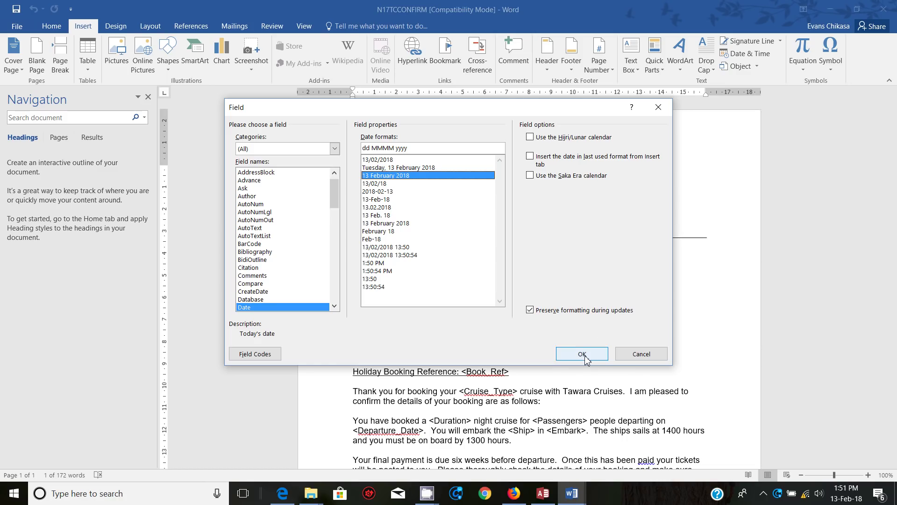
pyautogui.click(584, 359)
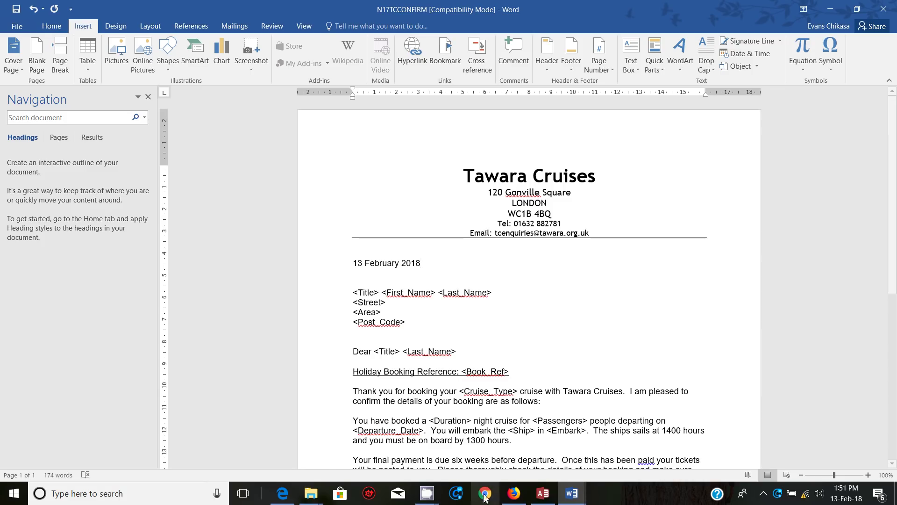
# Step: Check the exam paper's instruction about inserting merge fields, then return to the letter
pyautogui.click(282, 493)
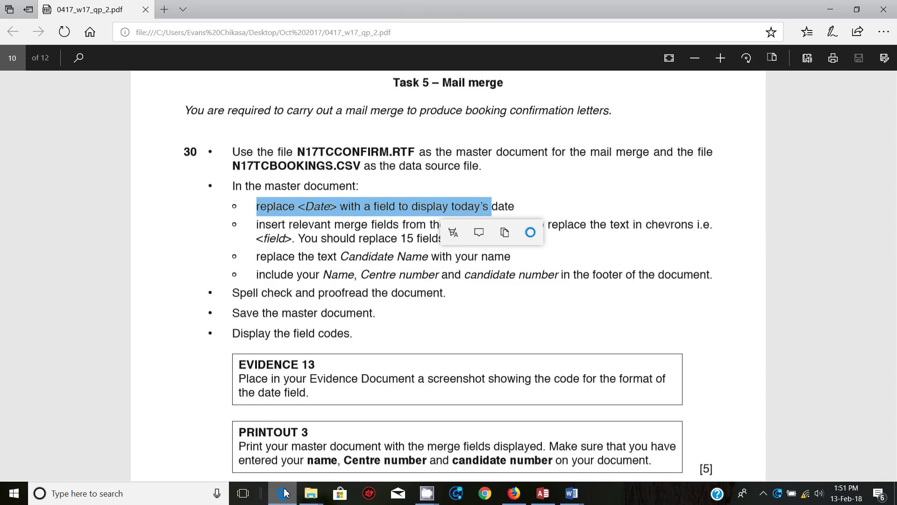
pyautogui.click(263, 230)
pyautogui.moveTo(263, 229); pyautogui.dragTo(458, 230)
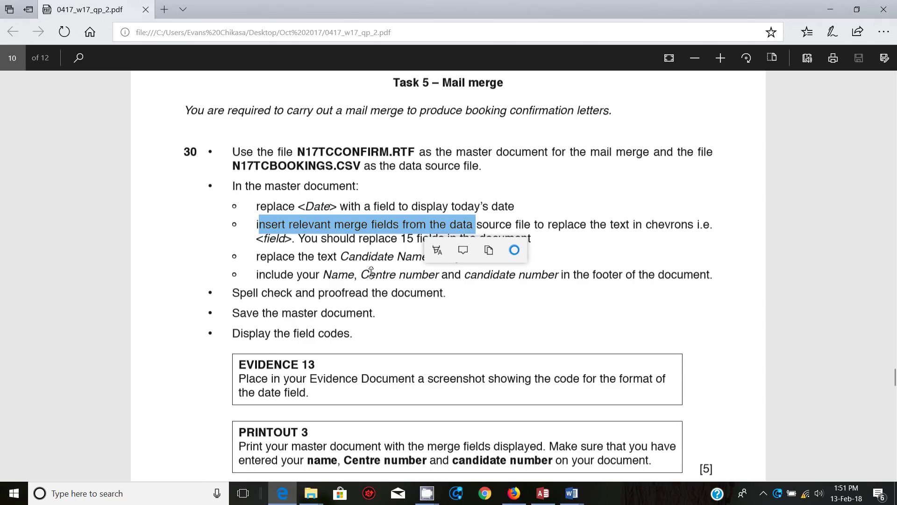
pyautogui.click(295, 261)
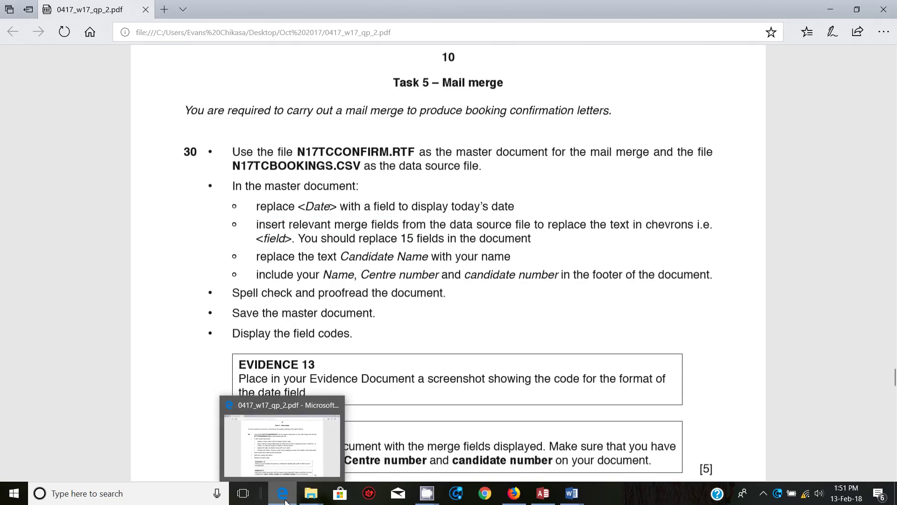
pyautogui.click(282, 493)
# Step: Replace the address placeholders <Title>, <First_Name> and <Last_Name> with their merge fields
pyautogui.moveTo(355, 293); pyautogui.dragTo(378, 294)
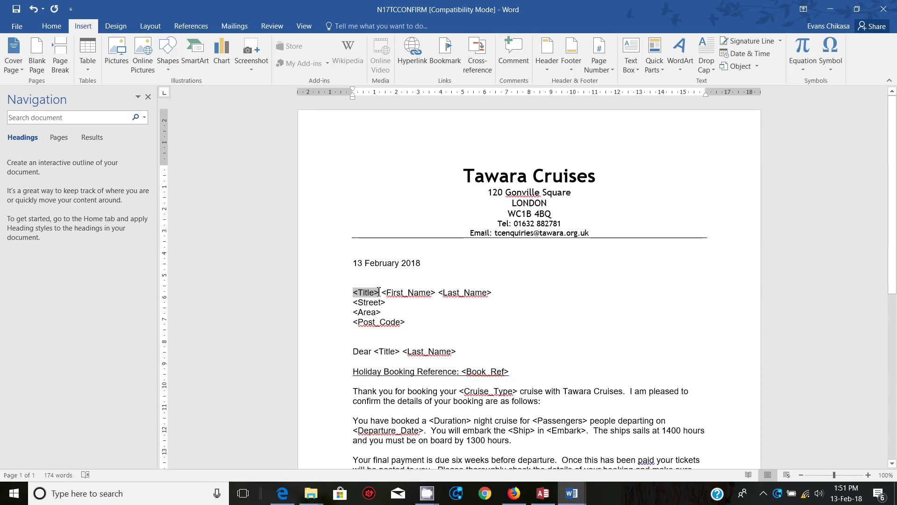
pyautogui.click(235, 26)
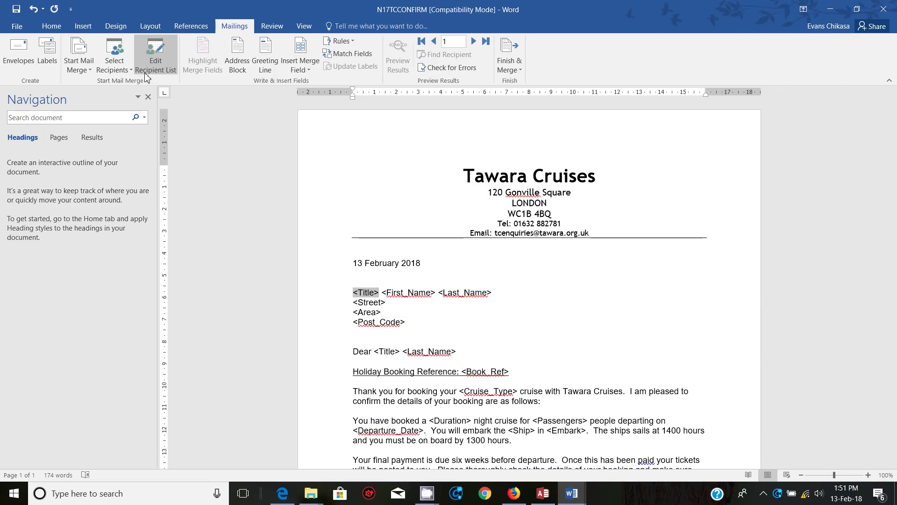
pyautogui.click(300, 68)
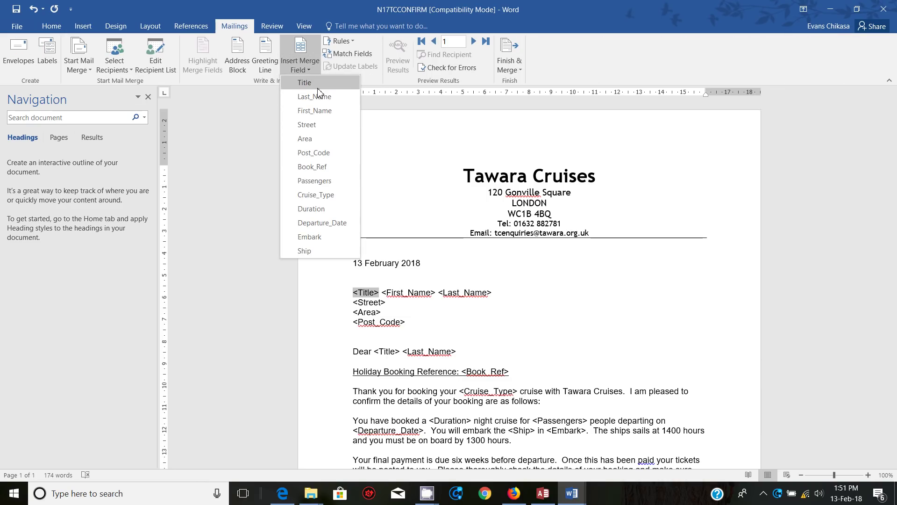
pyautogui.click(312, 83)
pyautogui.moveTo(381, 293); pyautogui.dragTo(440, 296)
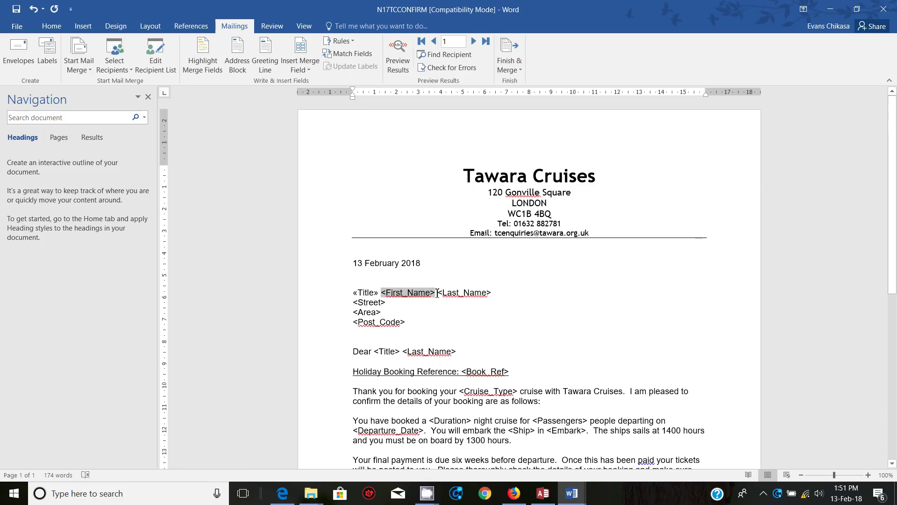
pyautogui.click(302, 69)
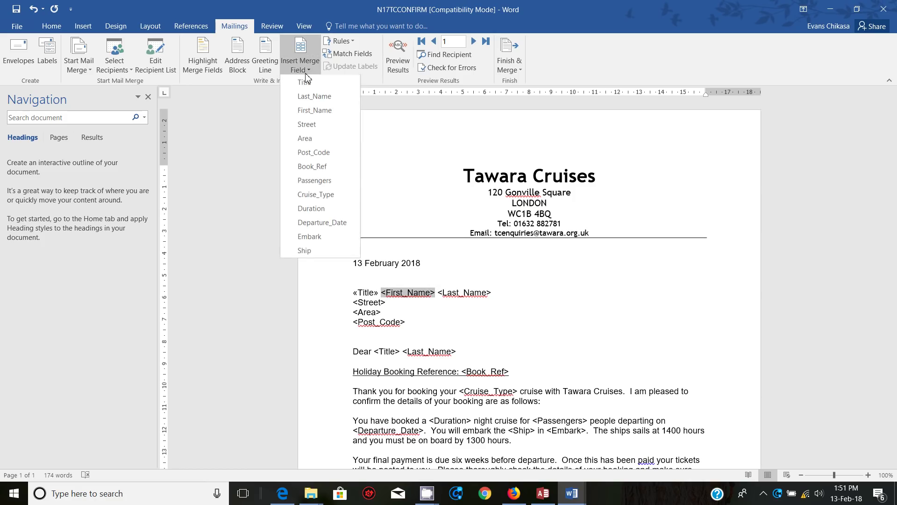
pyautogui.click(325, 116)
pyautogui.moveTo(438, 292); pyautogui.dragTo(486, 294)
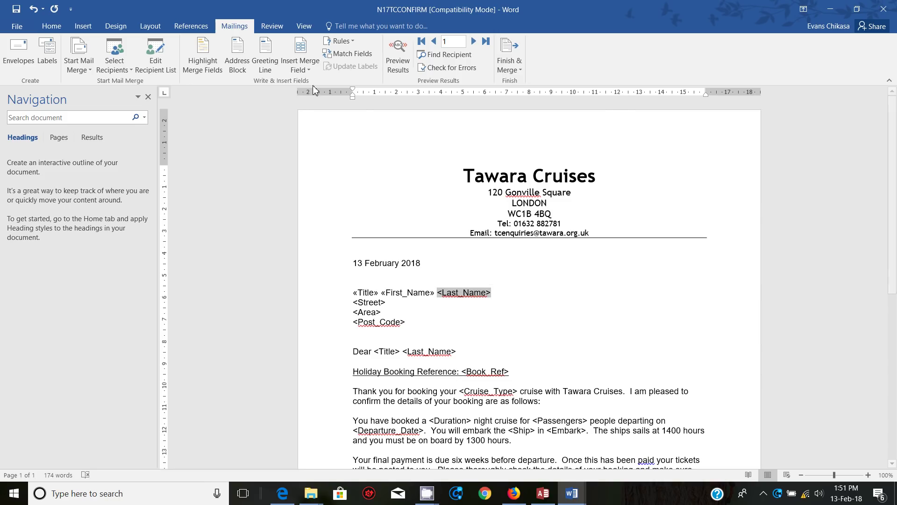
pyautogui.click(302, 66)
pyautogui.click(330, 112)
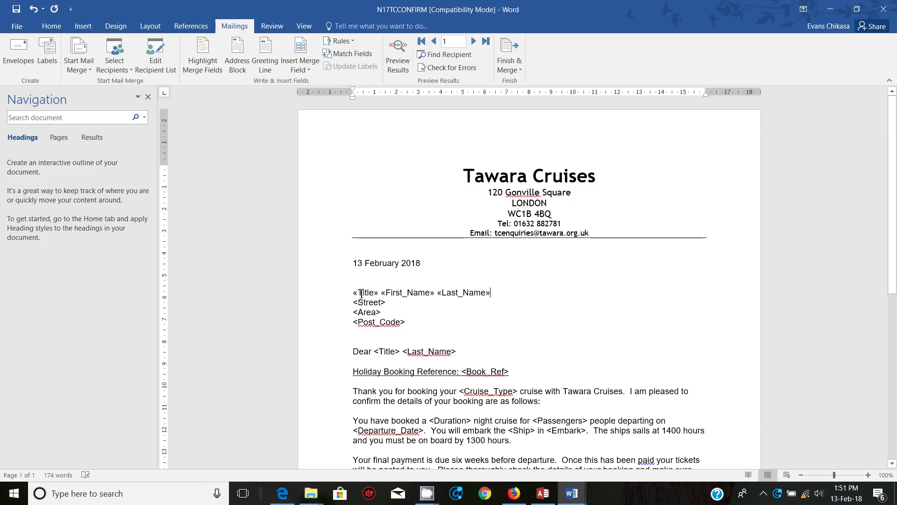
# Step: Replace the <Street>, <Area> and <Post_Code> address placeholders with their merge fields
pyautogui.moveTo(354, 303); pyautogui.dragTo(387, 304)
pyautogui.click(302, 66)
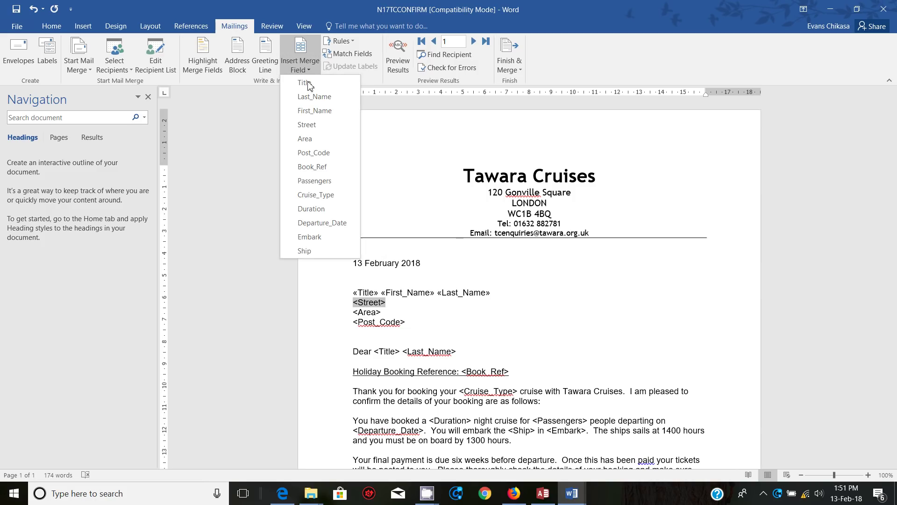
pyautogui.click(322, 126)
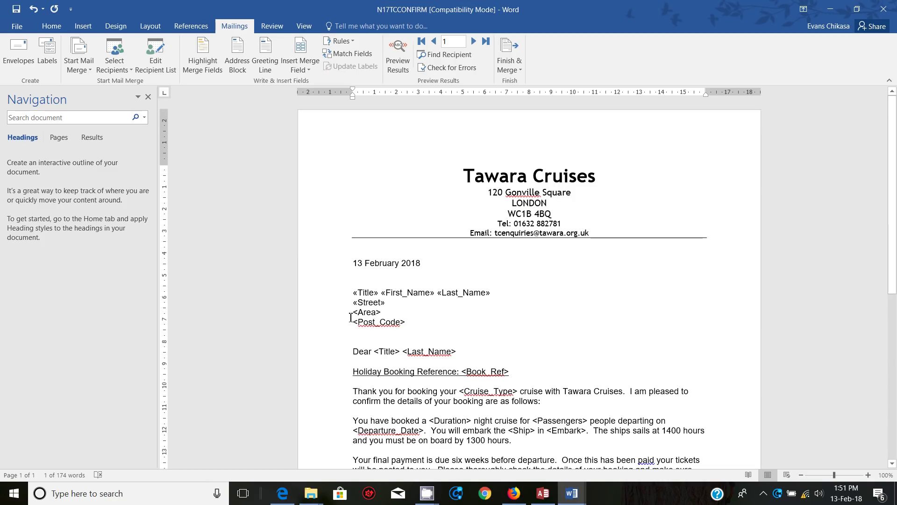
pyautogui.moveTo(353, 315); pyautogui.dragTo(380, 315)
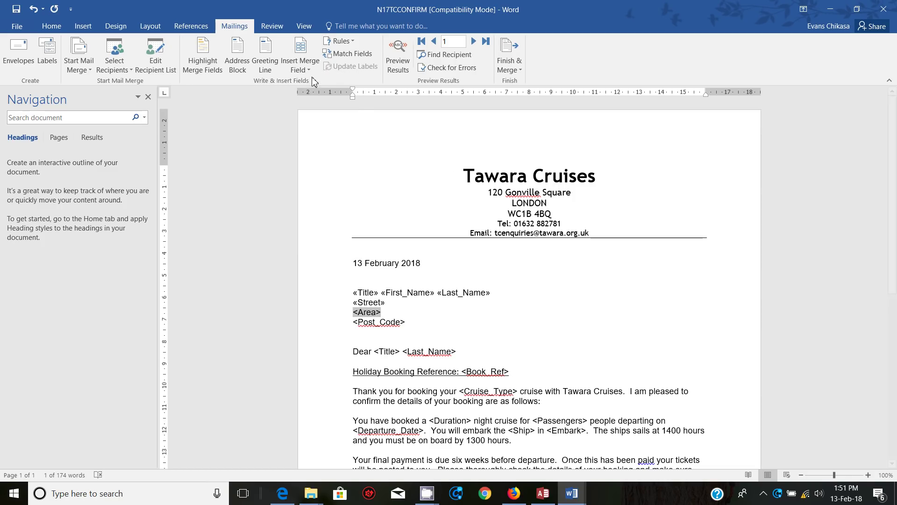
pyautogui.click(304, 68)
pyautogui.click(319, 139)
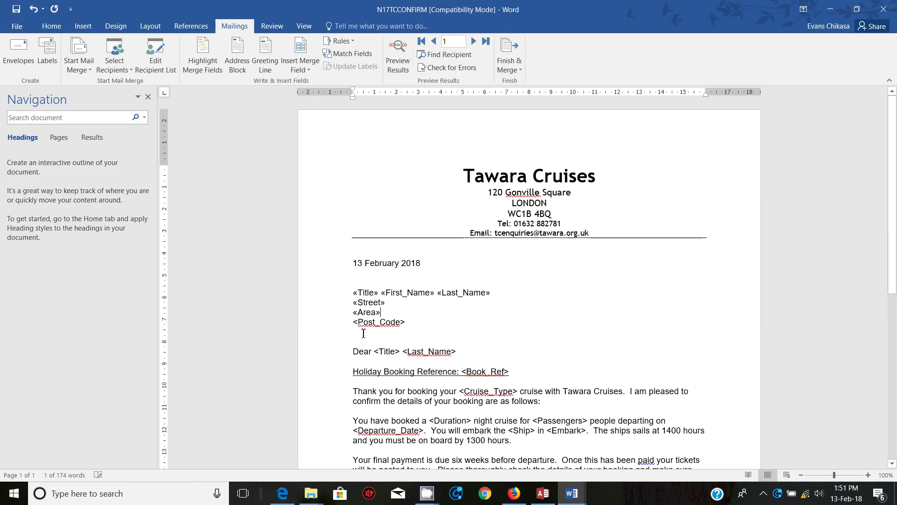
pyautogui.moveTo(356, 321); pyautogui.dragTo(404, 323)
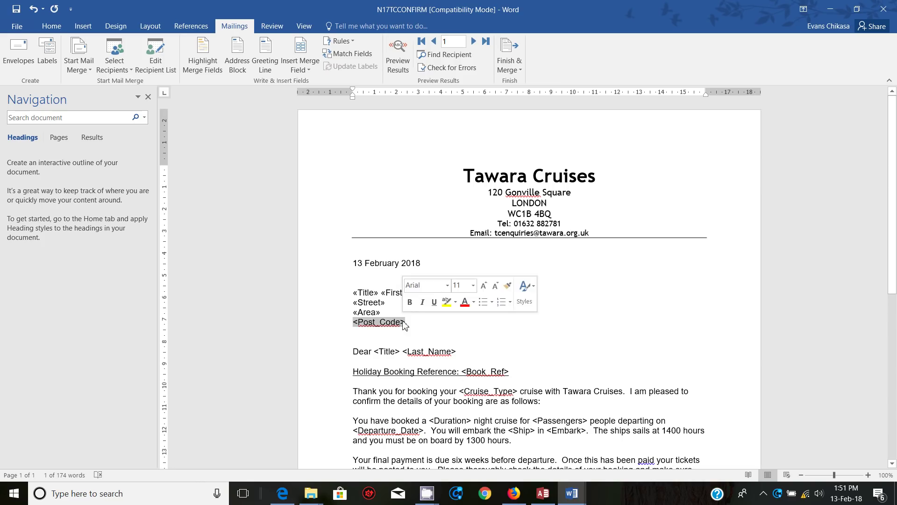
pyautogui.click(309, 70)
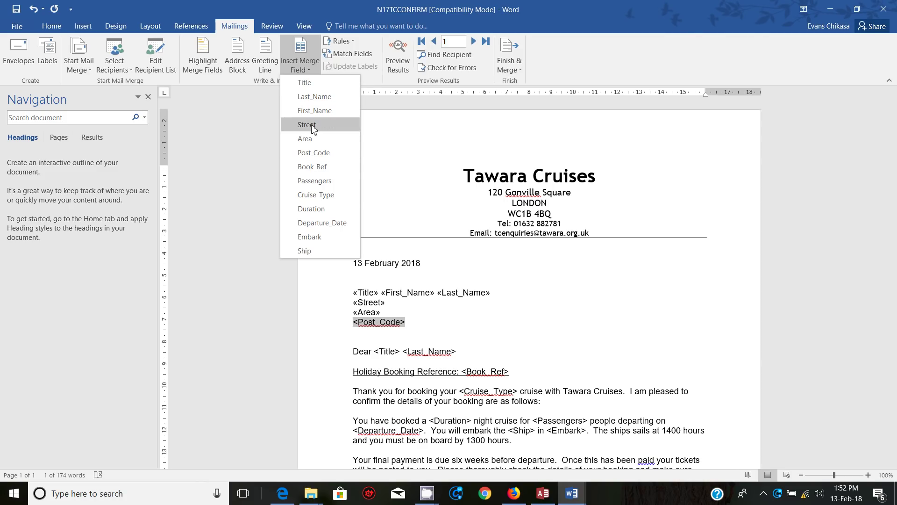
pyautogui.click(327, 153)
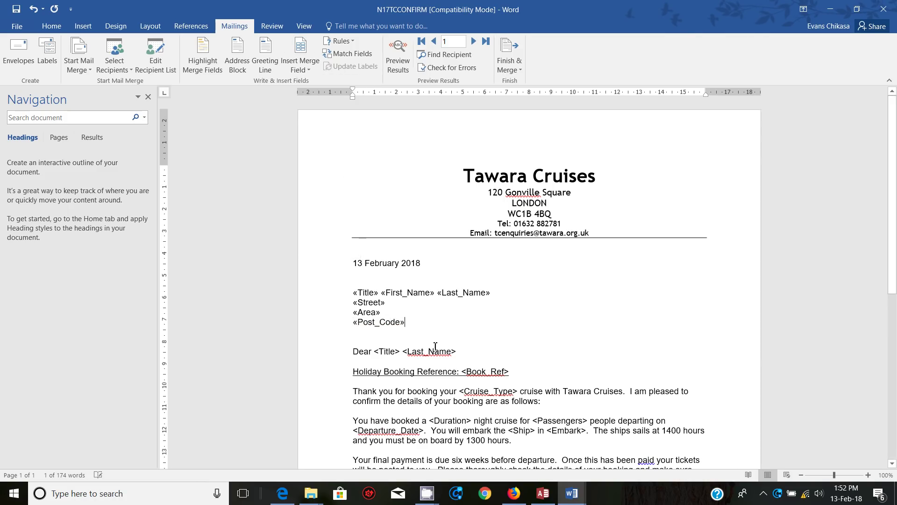
# Step: Replace <Title> and <Last_Name> in the Dear greeting with the Title and Last_Name fields
pyautogui.moveTo(375, 353); pyautogui.dragTo(399, 353)
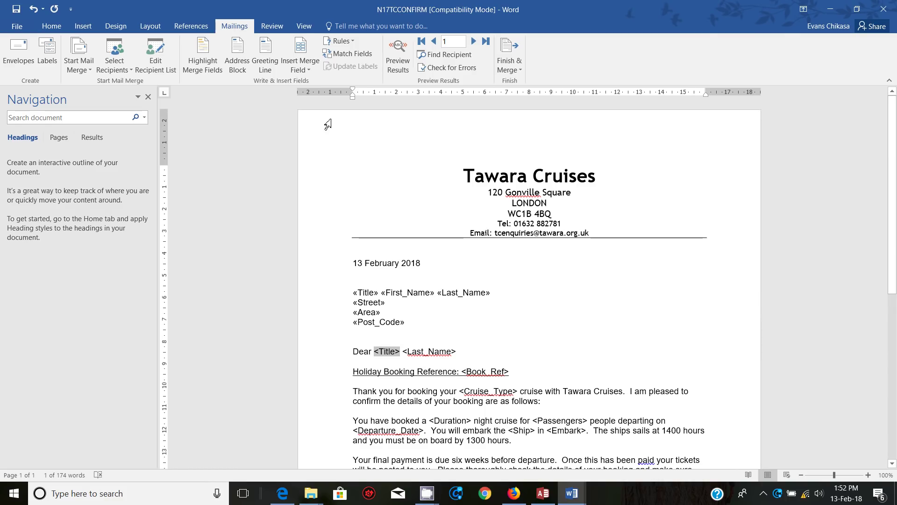
pyautogui.click(302, 71)
pyautogui.click(305, 83)
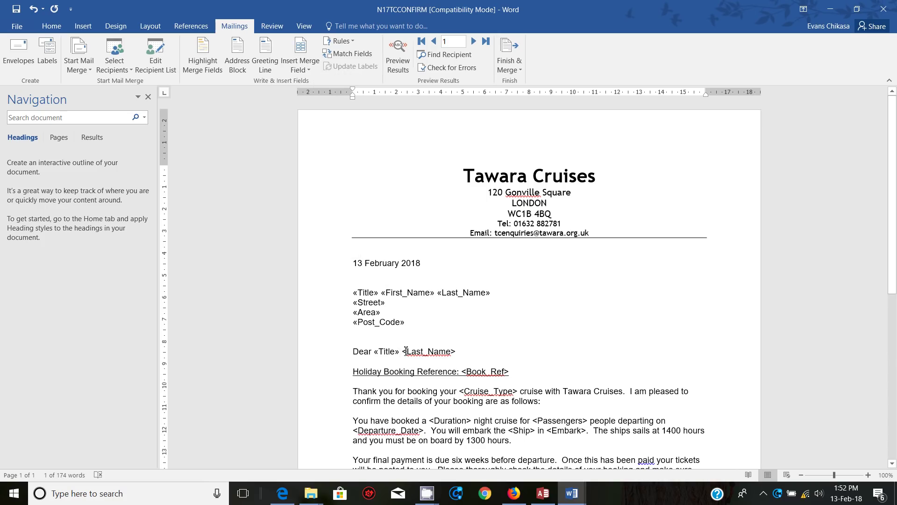
pyautogui.moveTo(403, 351); pyautogui.dragTo(453, 351)
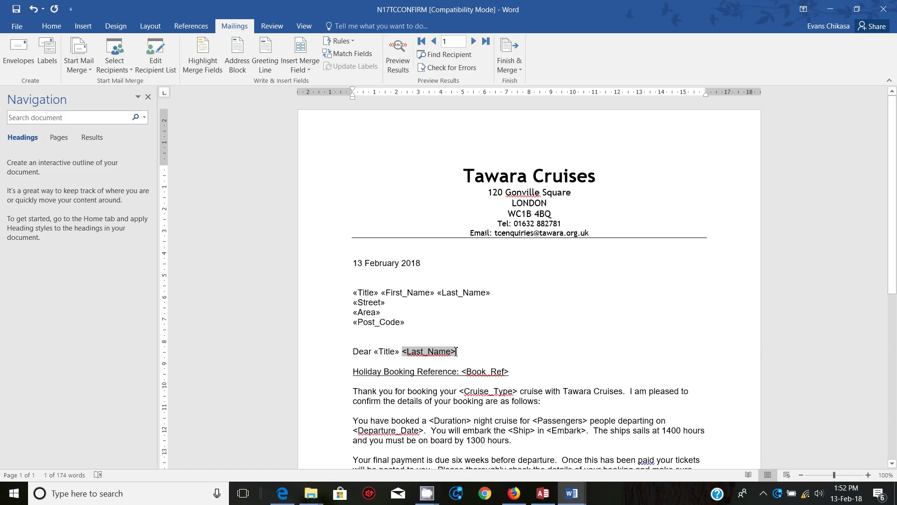
pyautogui.click(310, 69)
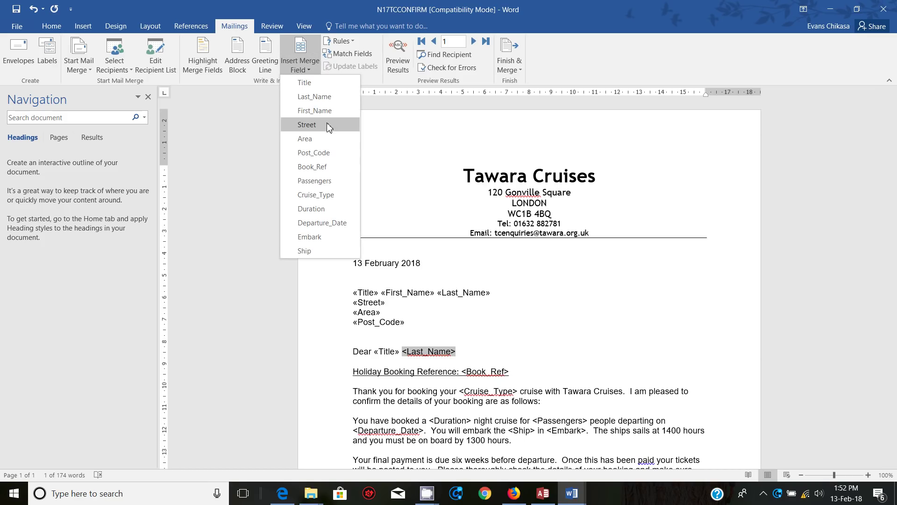
pyautogui.click(314, 96)
pyautogui.scroll(-3, 464, 286)
pyautogui.moveTo(462, 287); pyautogui.dragTo(509, 291)
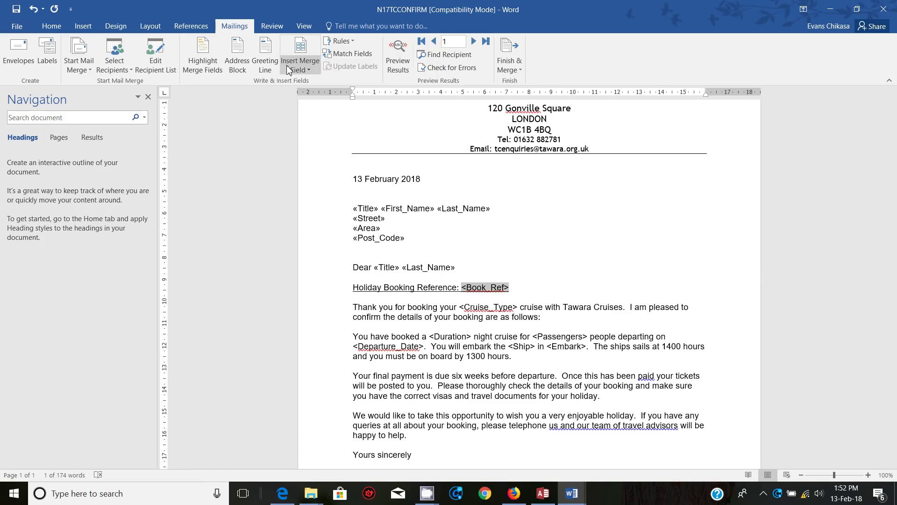
# Step: Replace the <Book_Ref>, <Cruise_Type> and <Duration> placeholders with their merge fields
pyautogui.click(304, 70)
pyautogui.click(312, 166)
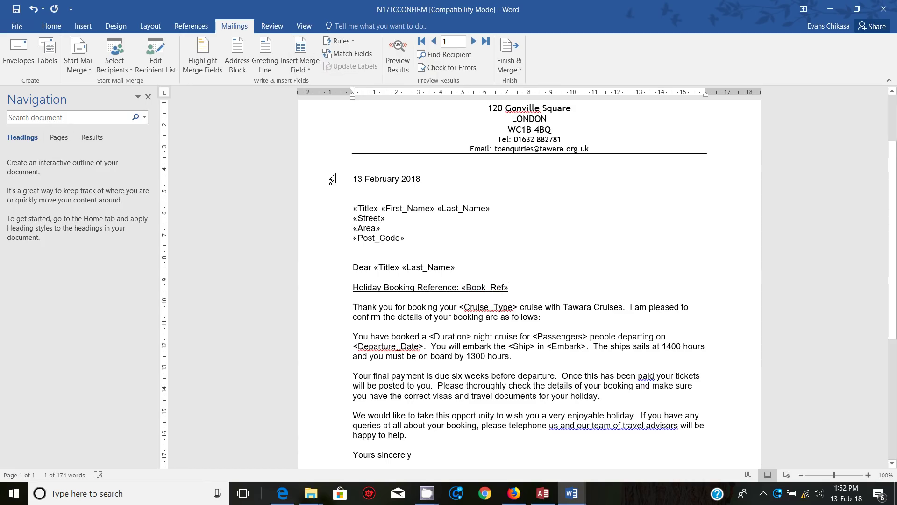
pyautogui.scroll(-2, 471, 268)
pyautogui.moveTo(461, 250); pyautogui.dragTo(518, 251)
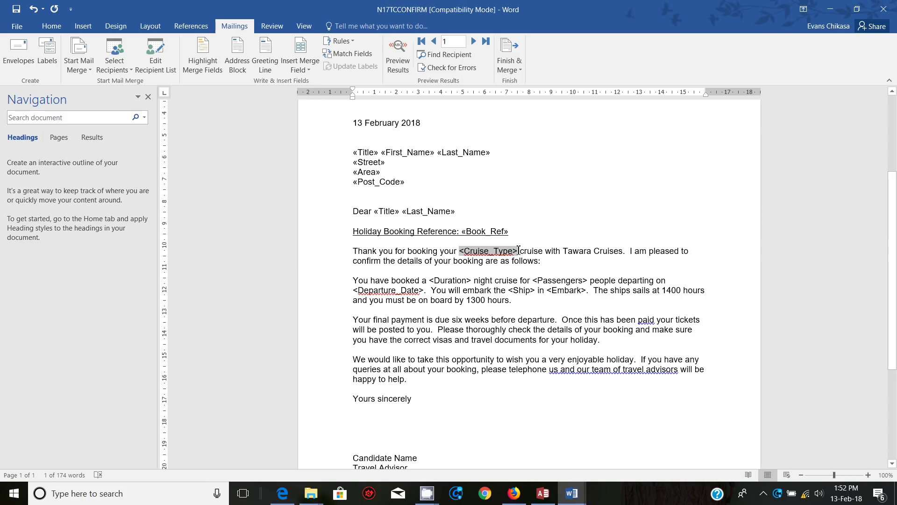
pyautogui.click(306, 69)
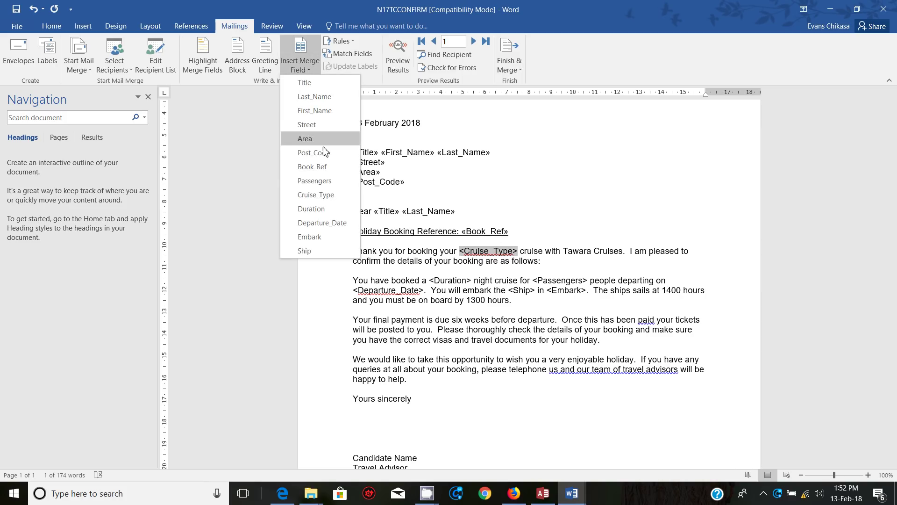
pyautogui.click(316, 195)
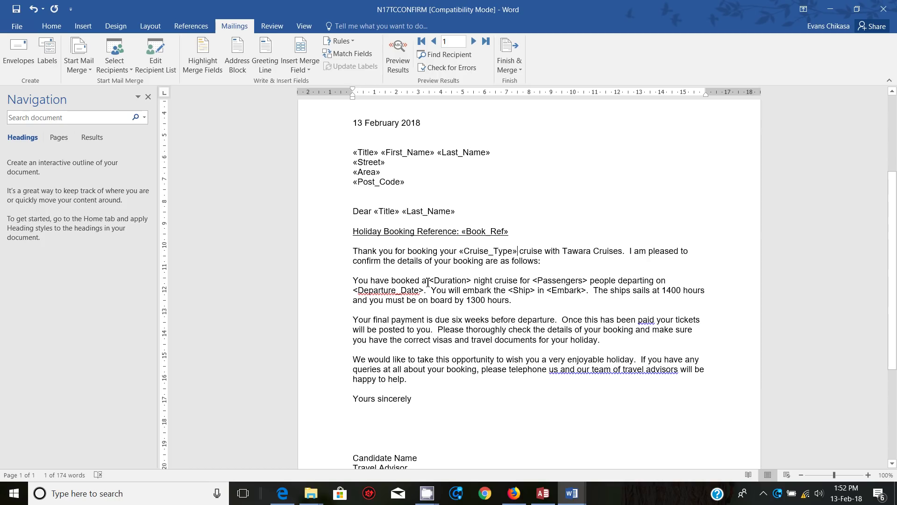
pyautogui.moveTo(433, 282); pyautogui.dragTo(472, 281)
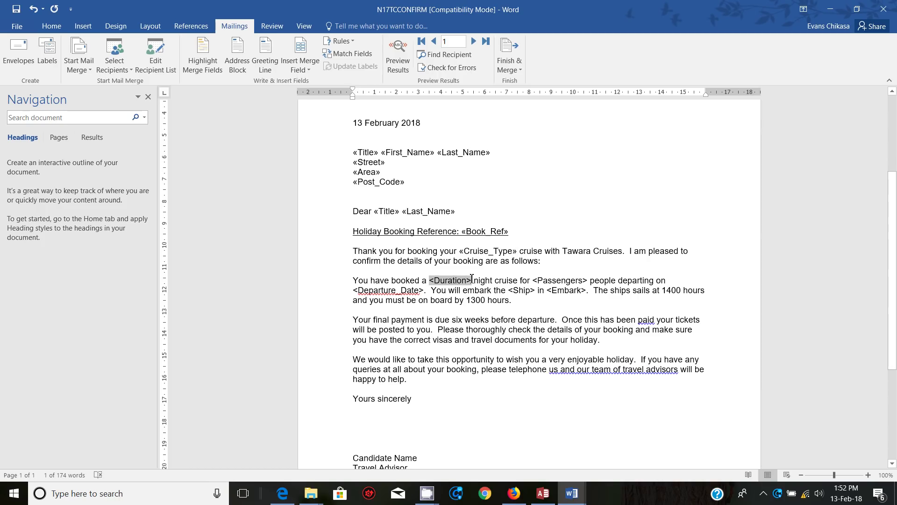
pyautogui.click(316, 71)
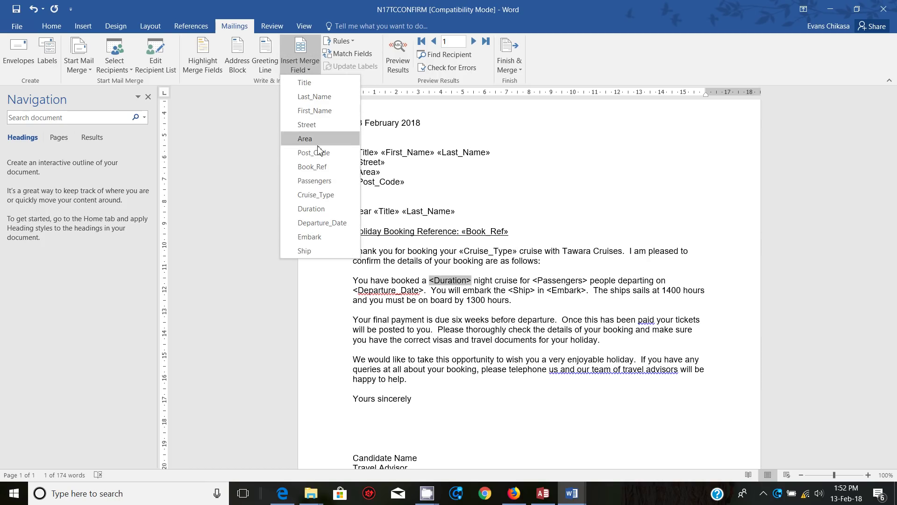
pyautogui.click(311, 207)
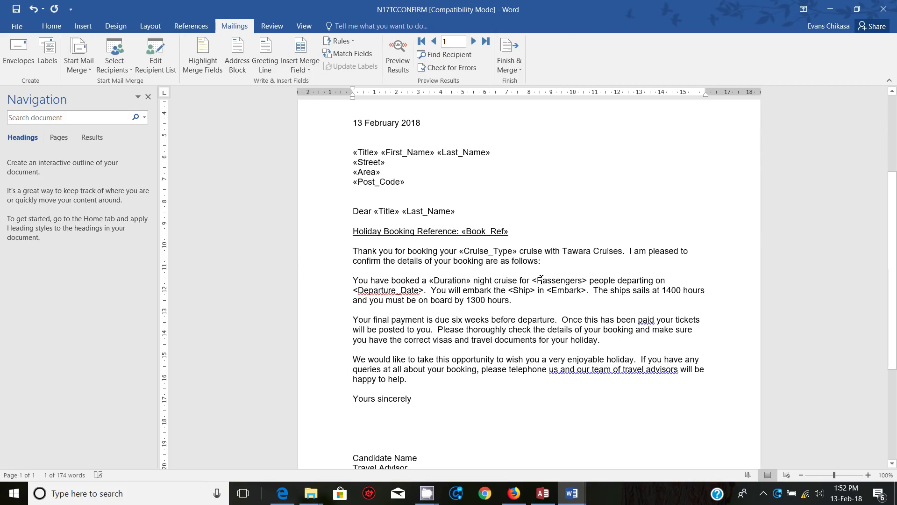
# Step: Replace <Passengers>, <Departure_Date>, <Ship> and <Embark> with their matching merge fields
pyautogui.moveTo(536, 282); pyautogui.dragTo(590, 282)
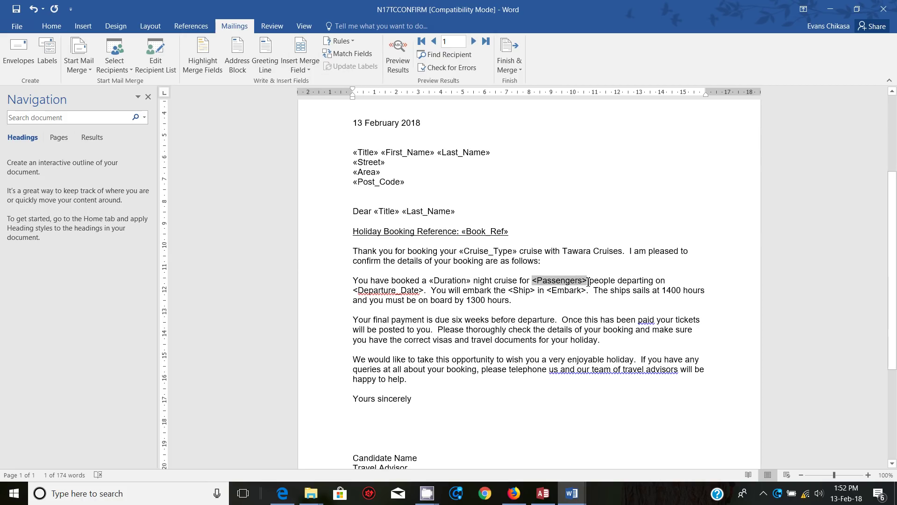
pyautogui.click(300, 65)
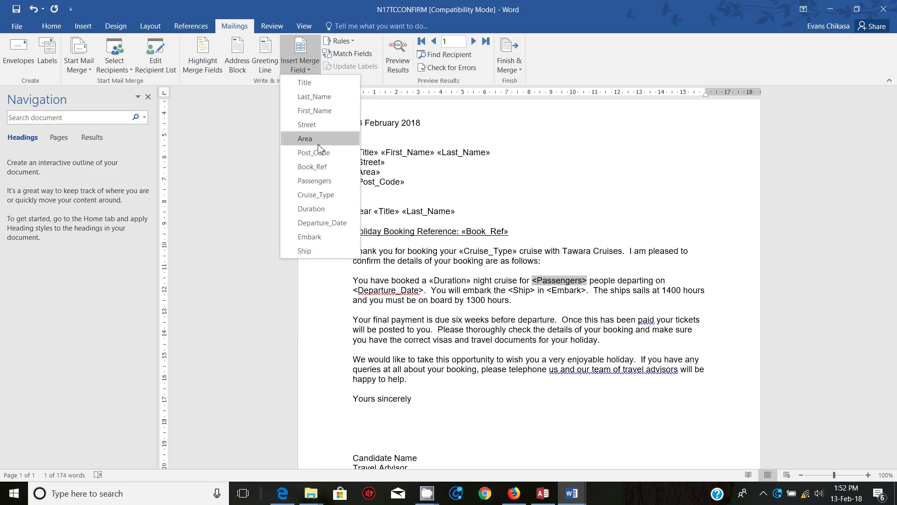
pyautogui.click(314, 180)
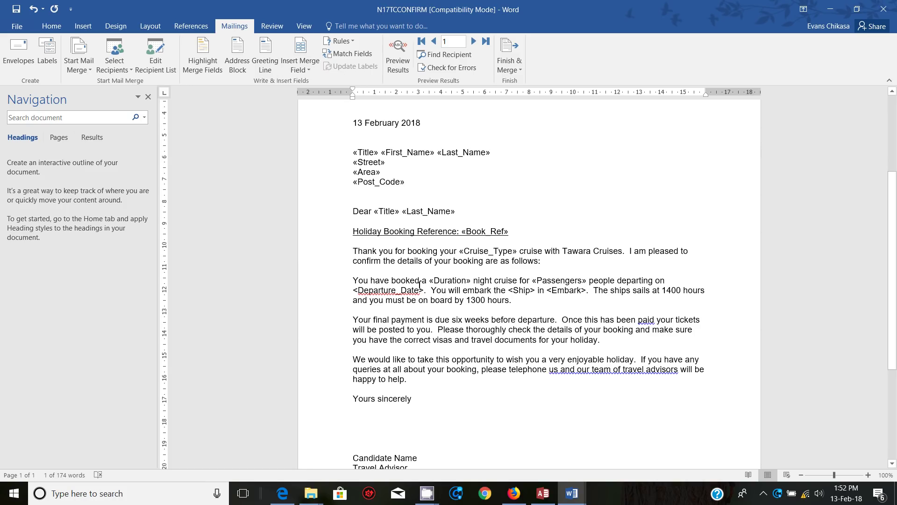
pyautogui.moveTo(355, 292); pyautogui.dragTo(427, 290)
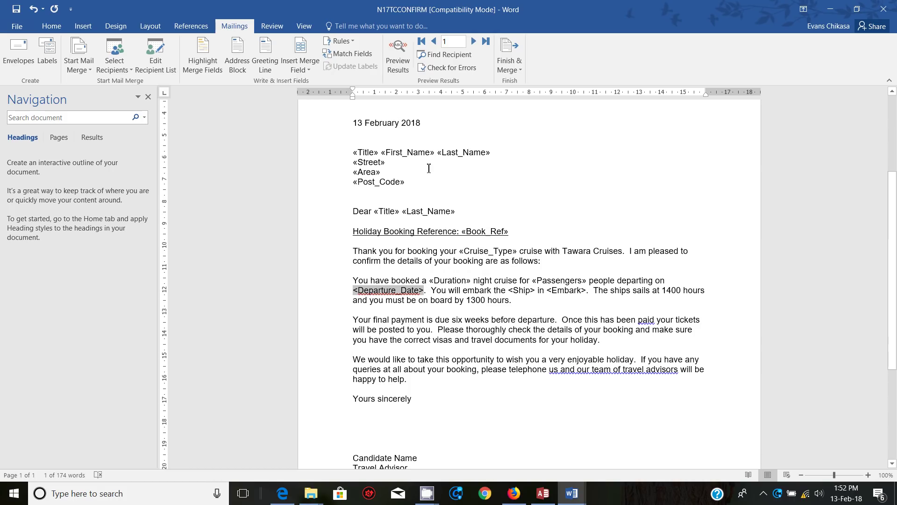
pyautogui.click(301, 68)
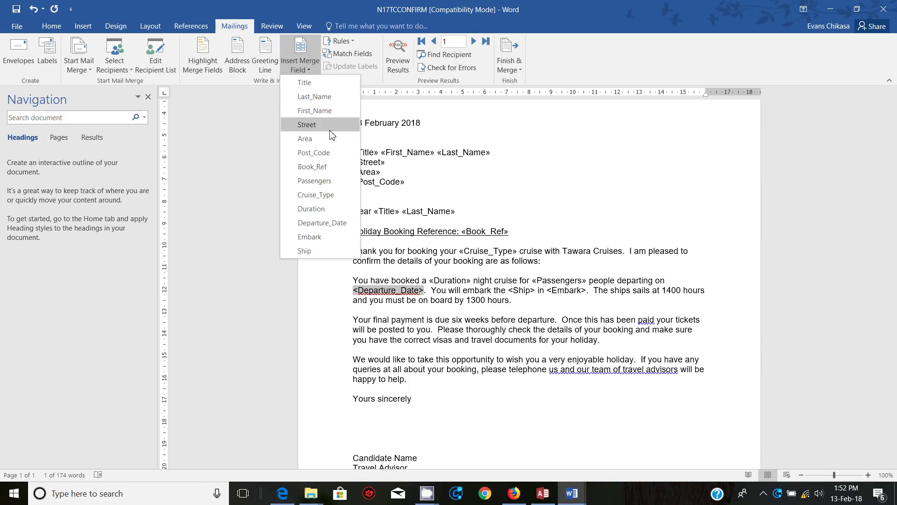
pyautogui.click(322, 223)
pyautogui.moveTo(511, 289); pyautogui.dragTo(536, 289)
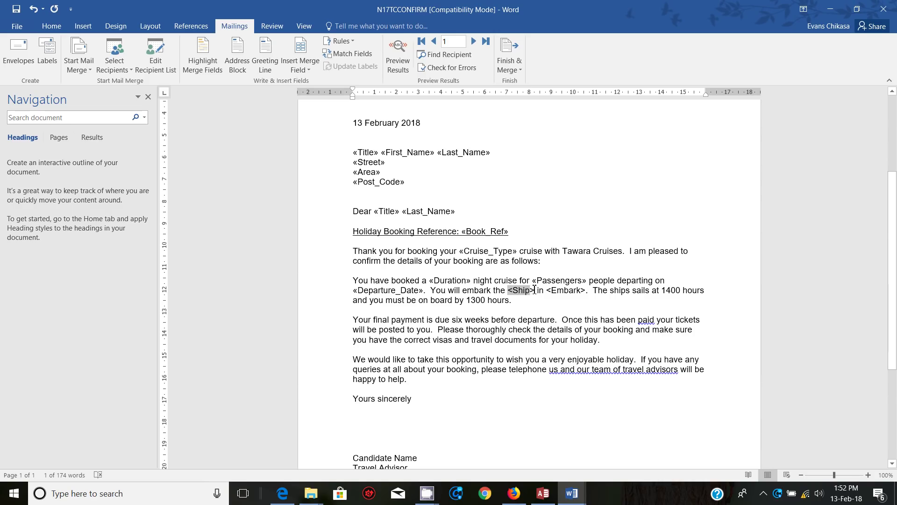
pyautogui.click(313, 66)
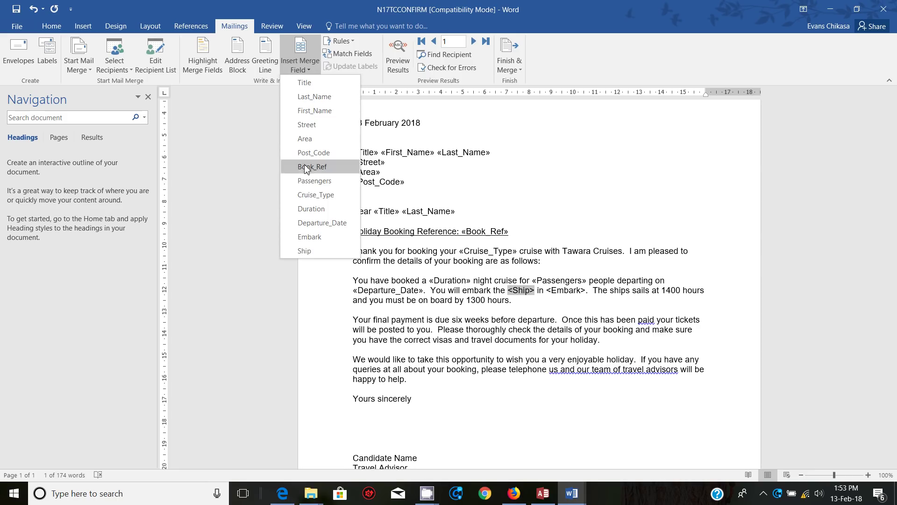
pyautogui.click(314, 250)
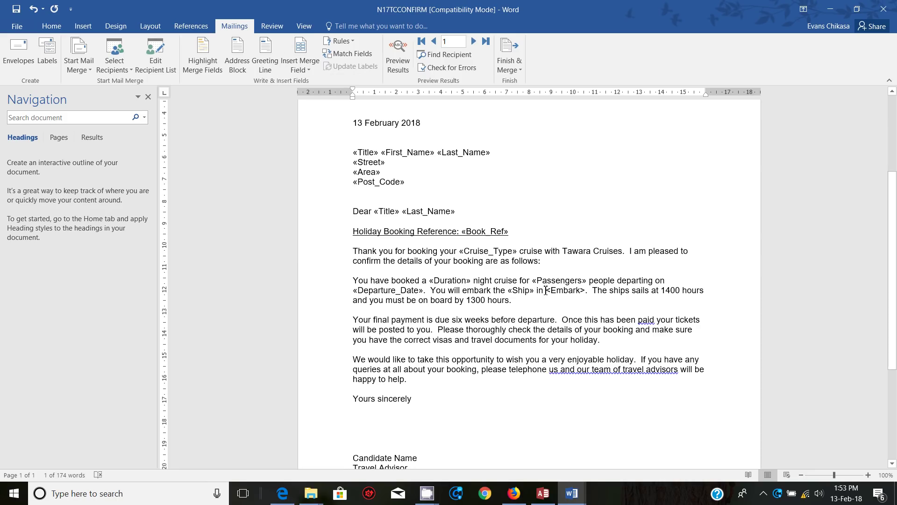
pyautogui.doubleClick(555, 289)
pyautogui.click(300, 67)
pyautogui.click(309, 236)
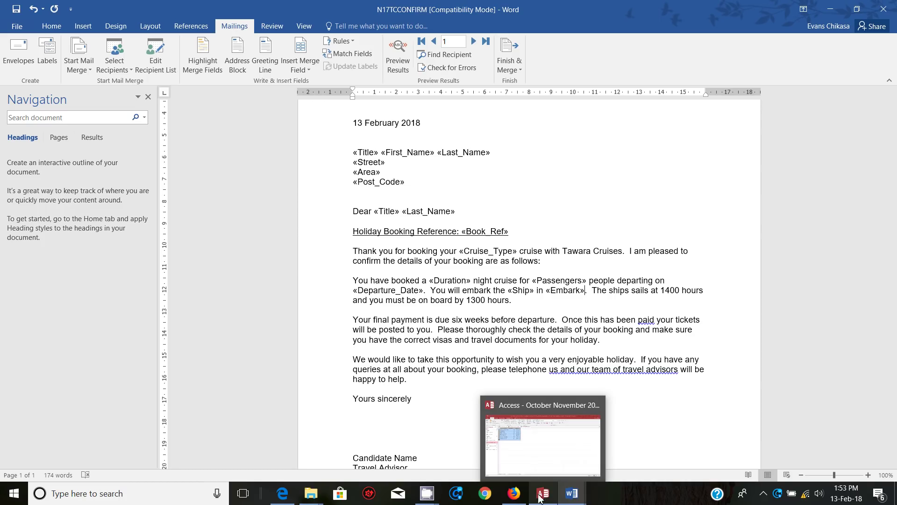
# Step: Bring up the Task 5 mail merge instructions on page 10 of the exam paper in Edge
pyautogui.click(294, 497)
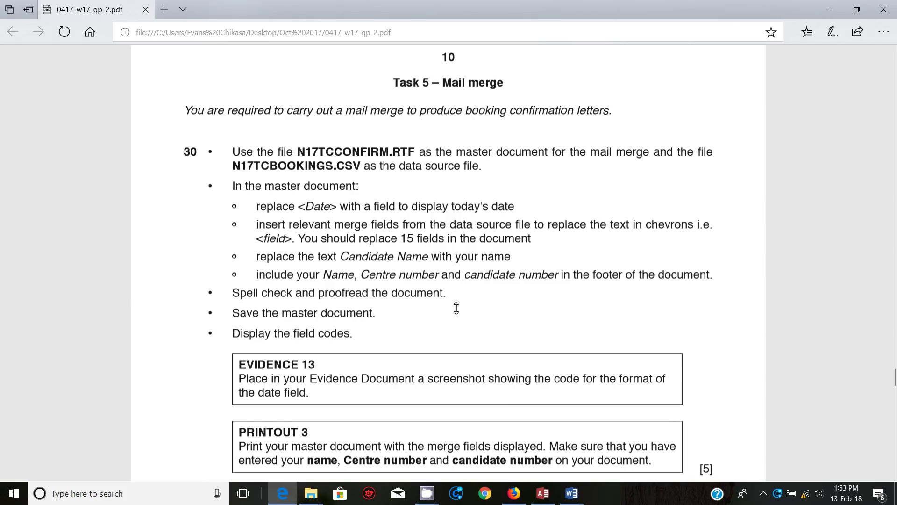
pyautogui.moveTo(514, 493)
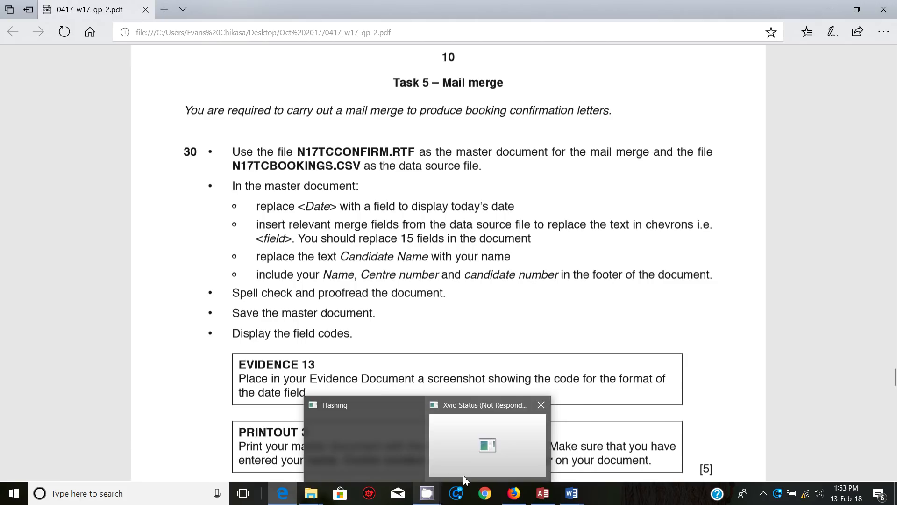
pyautogui.moveTo(283, 495)
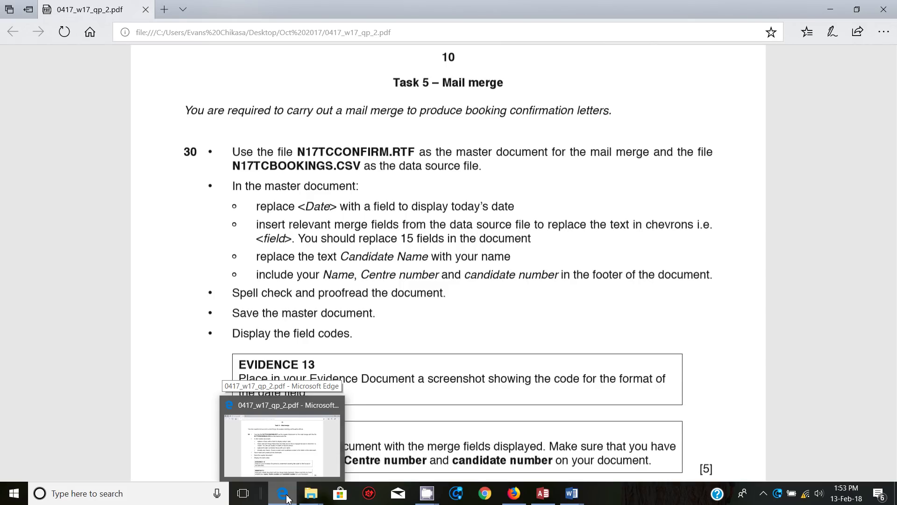
# Step: Replace 'Candidate Name' above Travel Advisor in the letter with the candidate's own name
pyautogui.moveTo(581, 500)
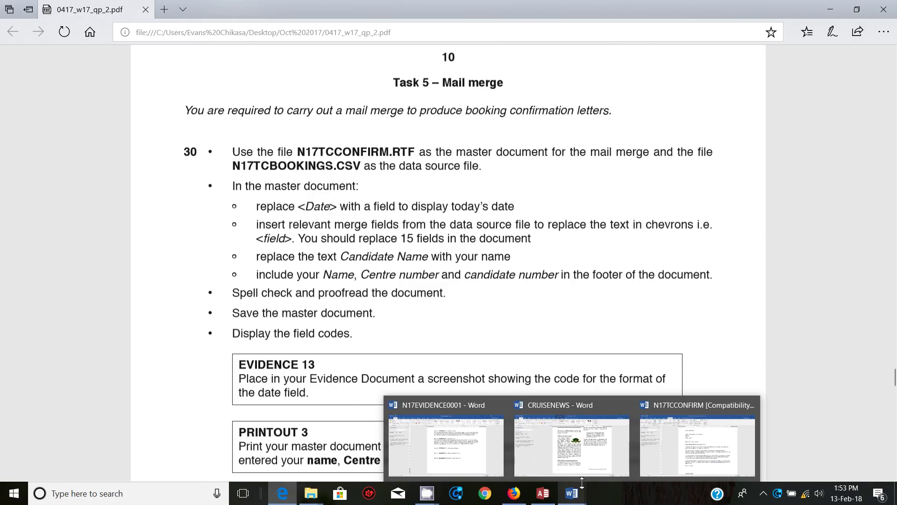
pyautogui.click(692, 444)
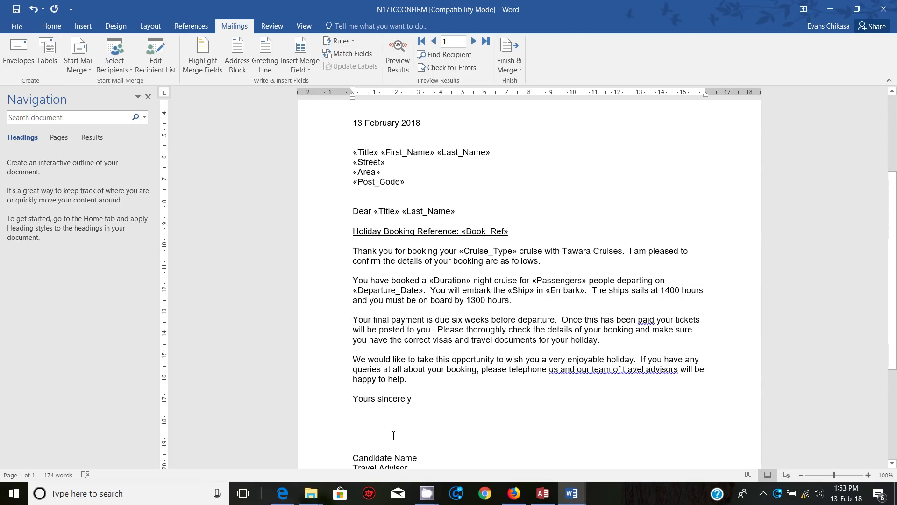
pyautogui.scroll(-3, 395, 430)
pyautogui.moveTo(423, 374); pyautogui.dragTo(356, 378)
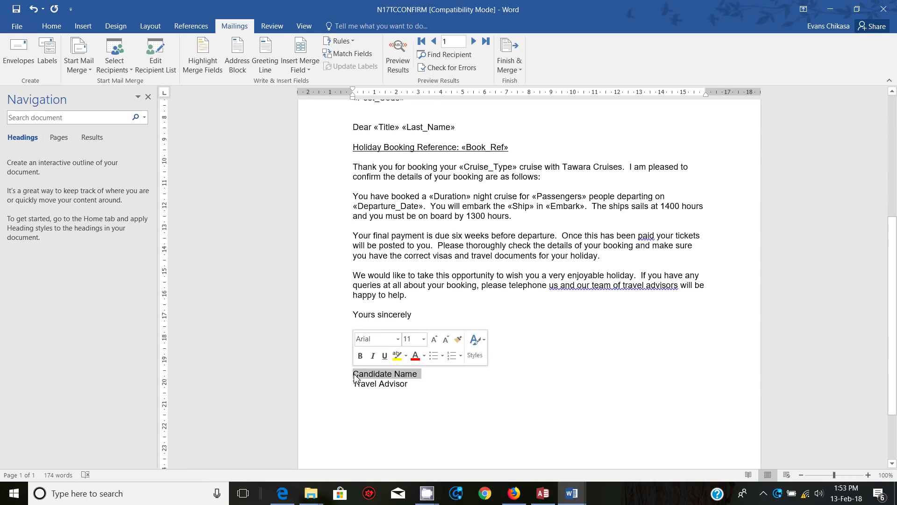
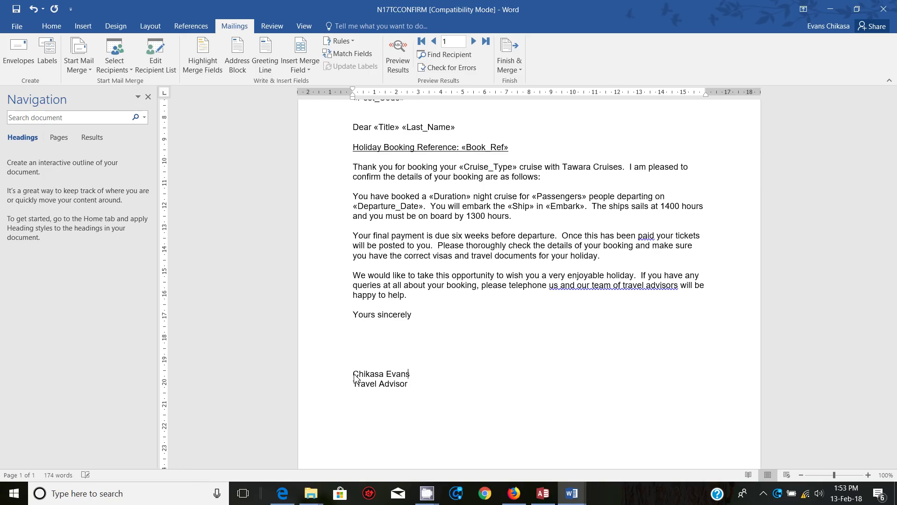
pyautogui.scroll(-3, 369, 374)
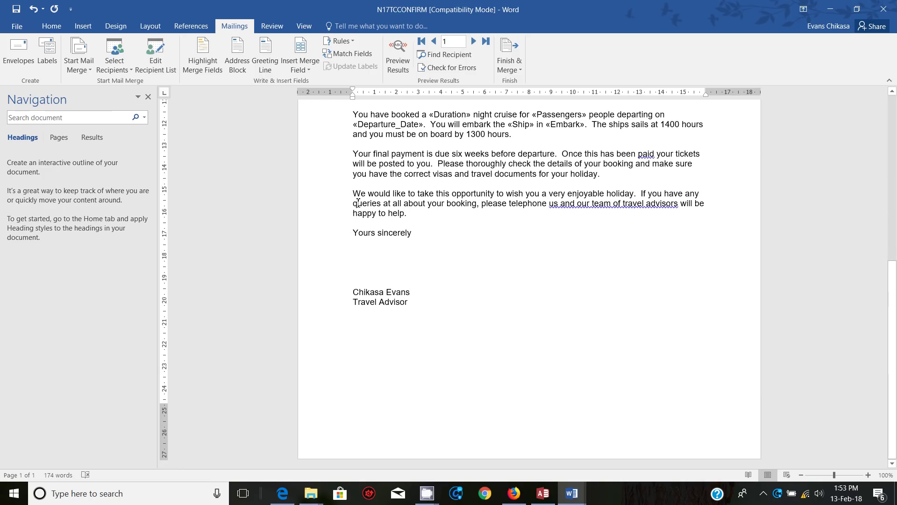
pyautogui.click(83, 25)
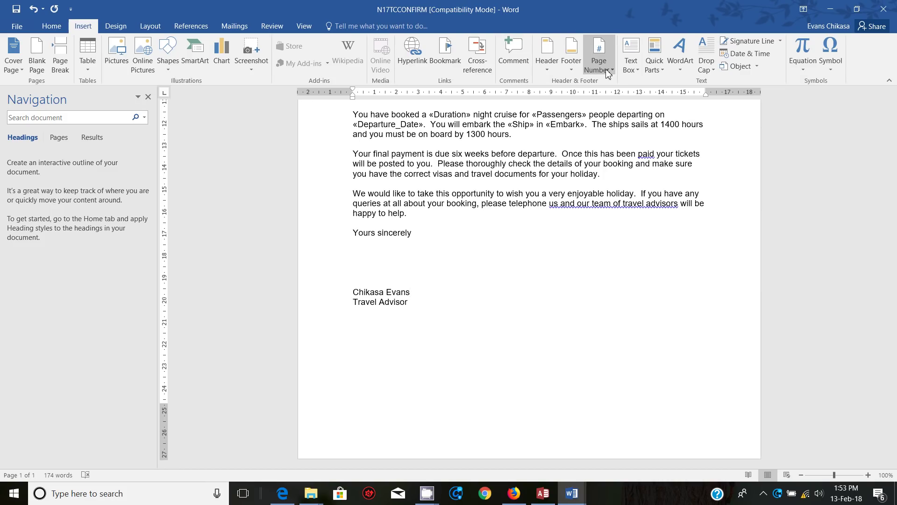
# Step: Add a Blank (Three Columns) footer with the centre number left, candidate number right, centre placeholder deleted
pyautogui.click(571, 54)
pyautogui.click(631, 172)
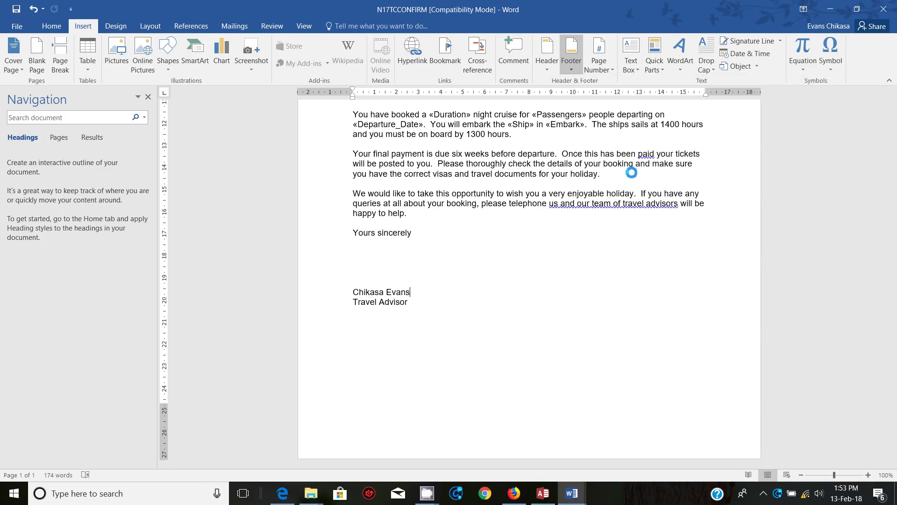
pyautogui.click(363, 434)
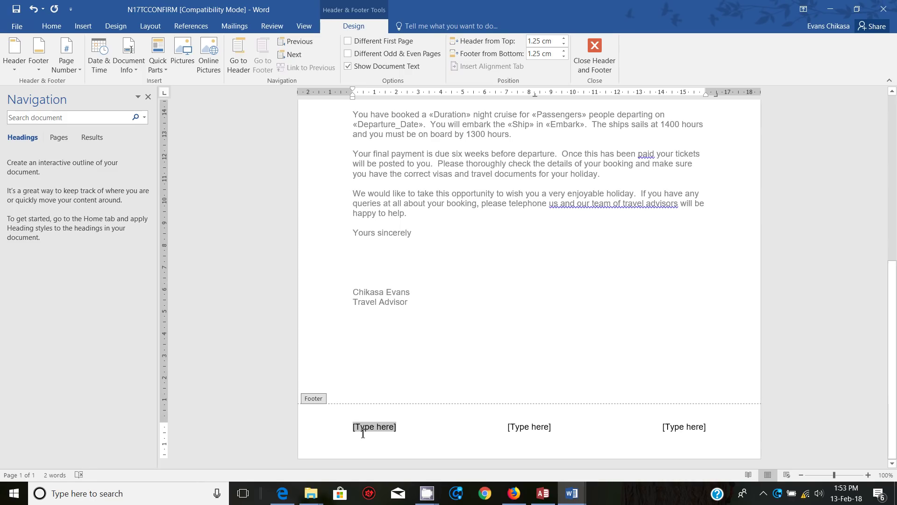
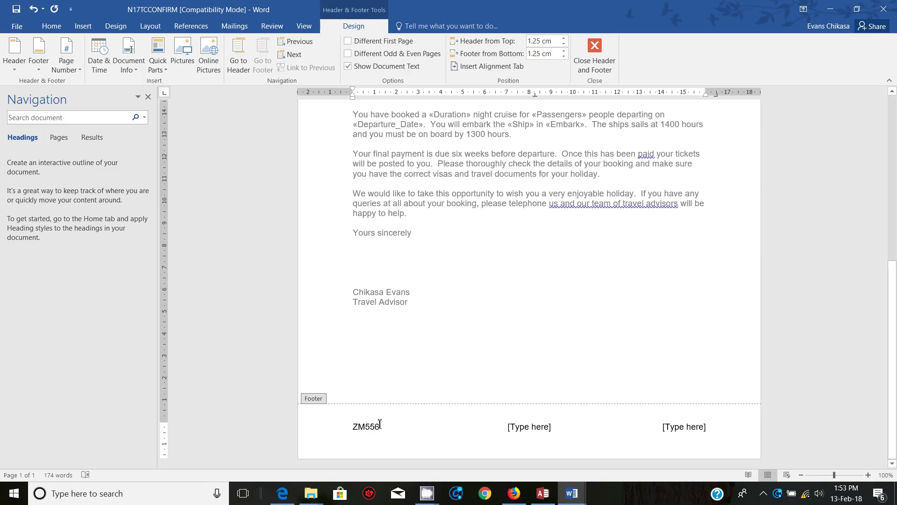
pyautogui.click(698, 424)
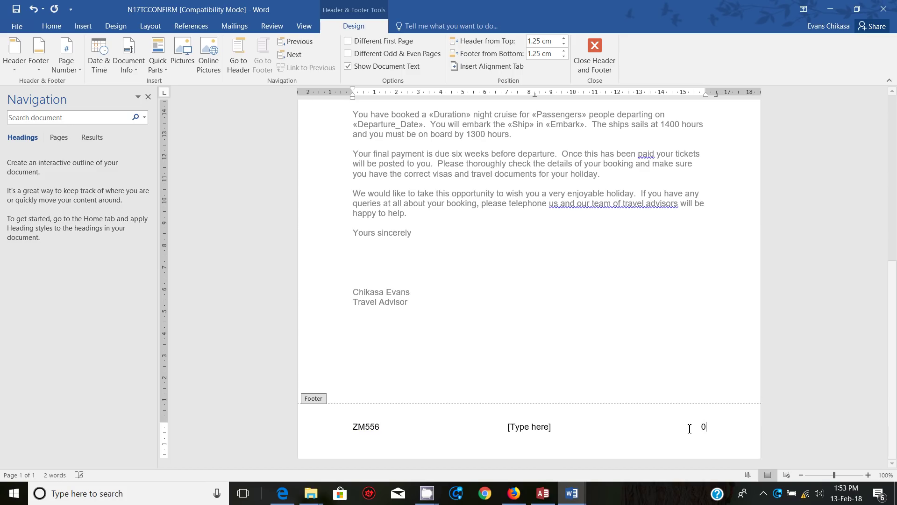
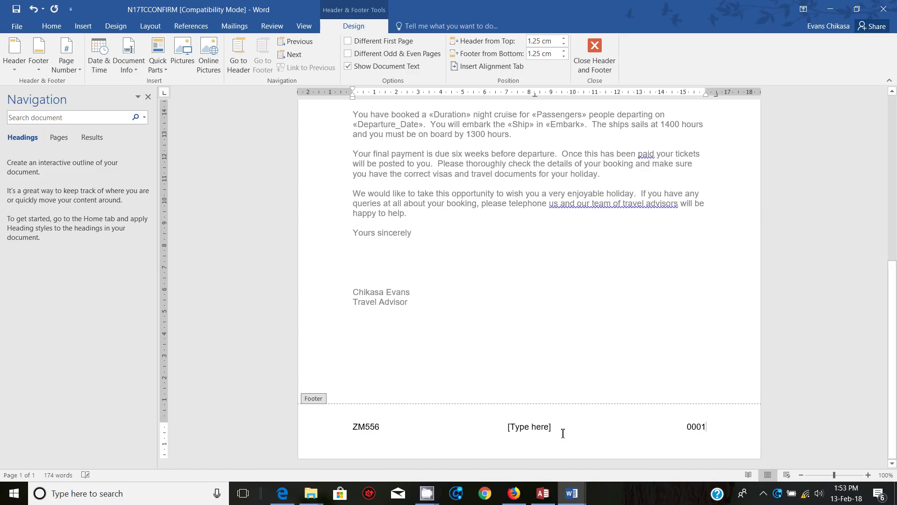
pyautogui.click(540, 426)
pyautogui.press('Delete')
pyautogui.doubleClick(558, 343)
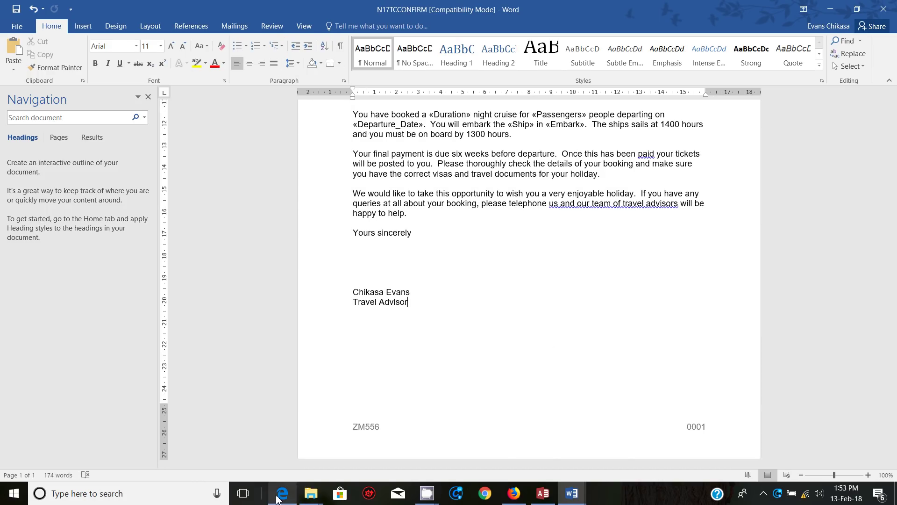
pyautogui.click(282, 493)
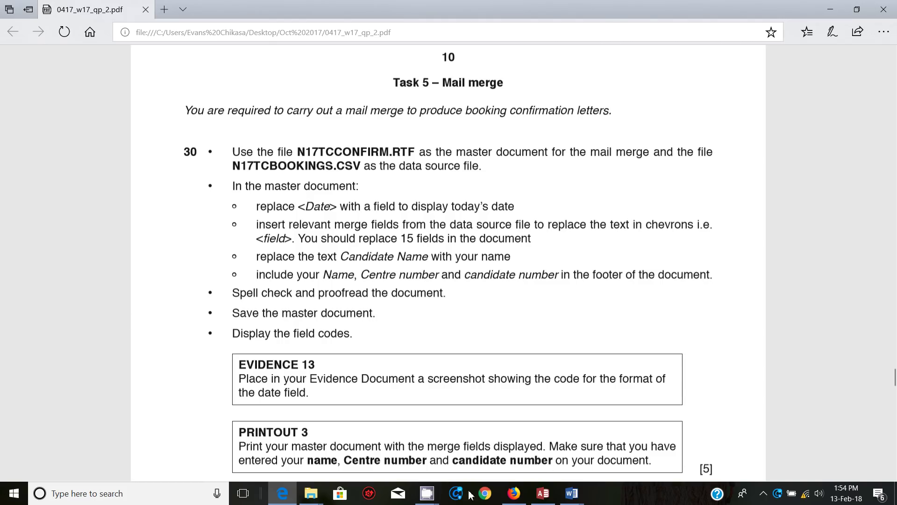
# Step: Undo the earlier footer entries in the N17TCCONFIRM letter
pyautogui.moveTo(572, 493)
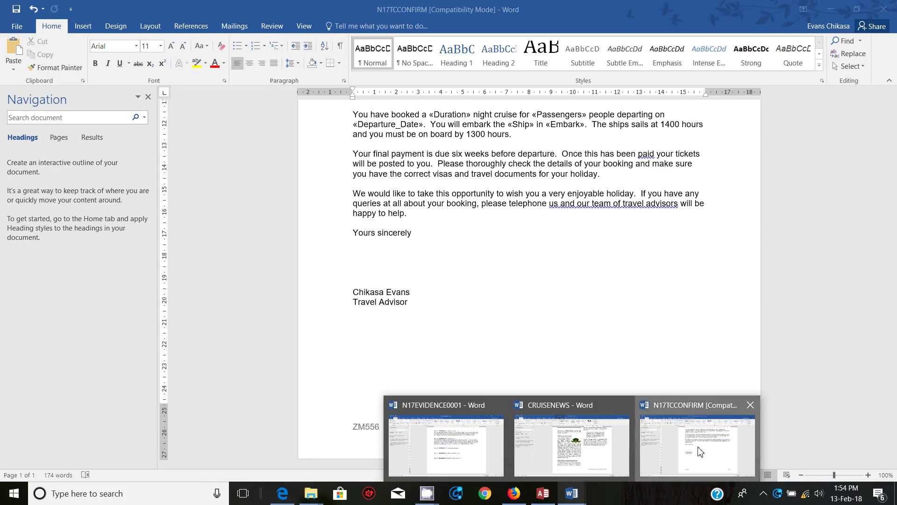
pyautogui.click(700, 452)
pyautogui.hotkey('ctrl', 'z')
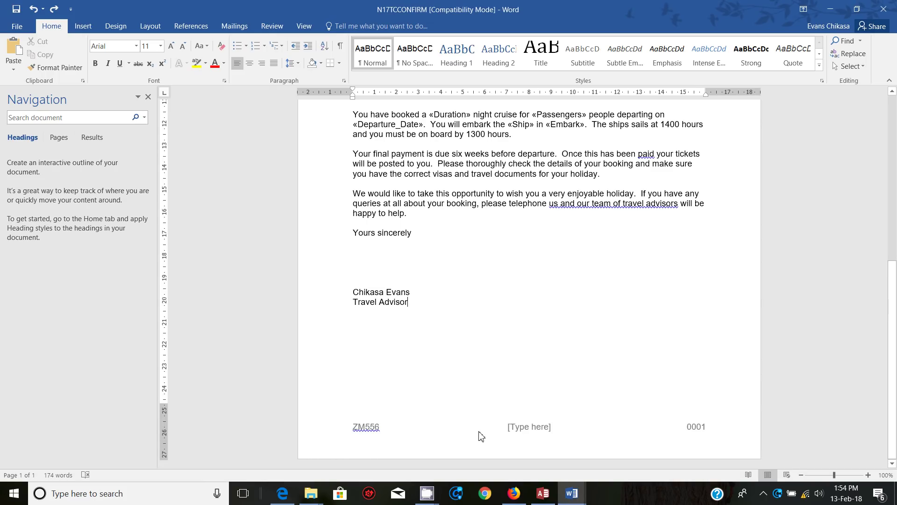
pyautogui.hotkey('ctrl', 'z')
pyautogui.hotkey('ctrl', 'z')
pyautogui.hotkey('ctrl', 'z')
pyautogui.hotkey('ctrl', 'z')
# Step: Fill the footer with the candidate's name, centre number and candidate number, then close it
pyautogui.doubleClick(376, 433)
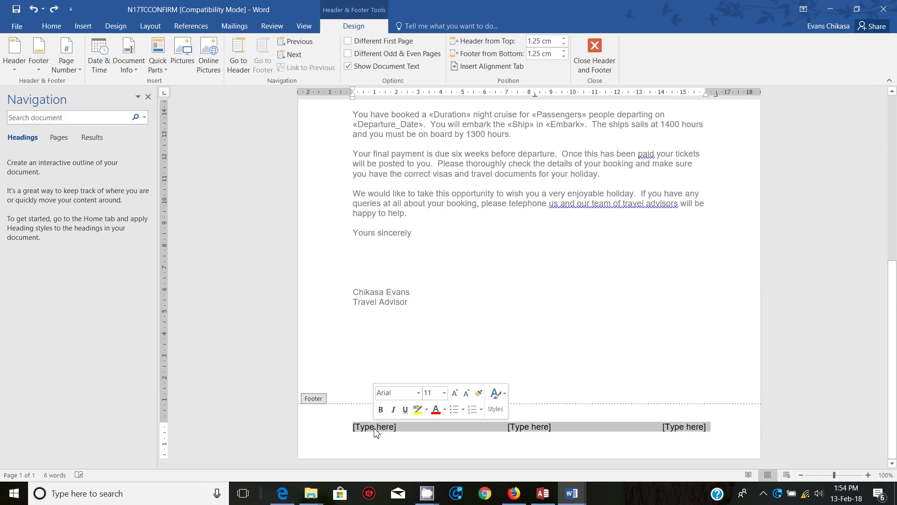
pyautogui.click(377, 433)
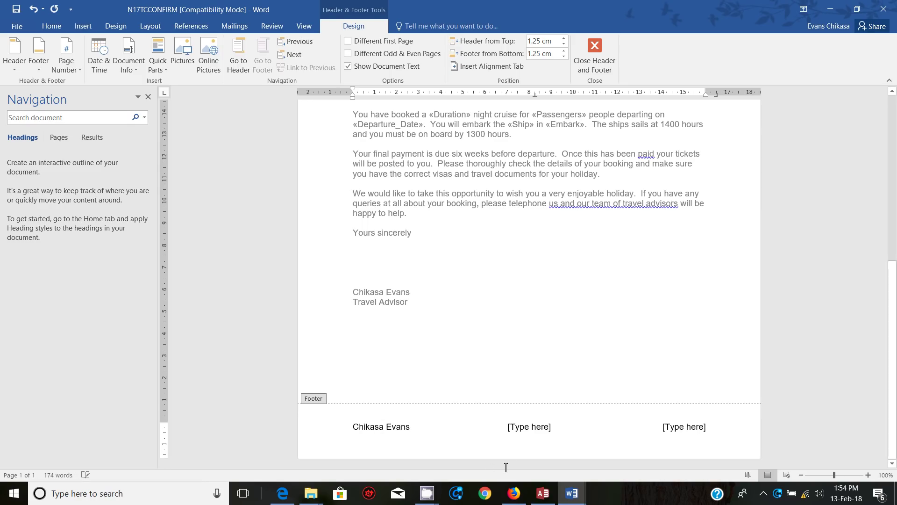
pyautogui.click(524, 434)
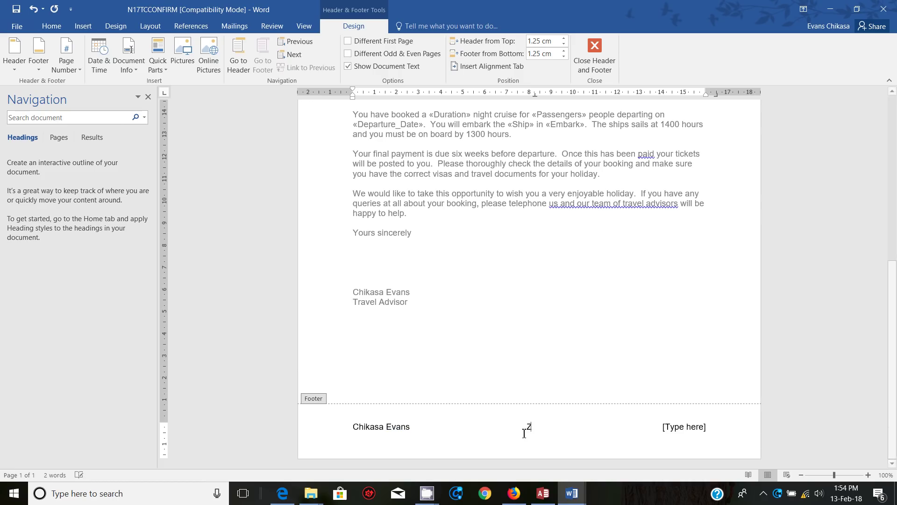
pyautogui.click(677, 425)
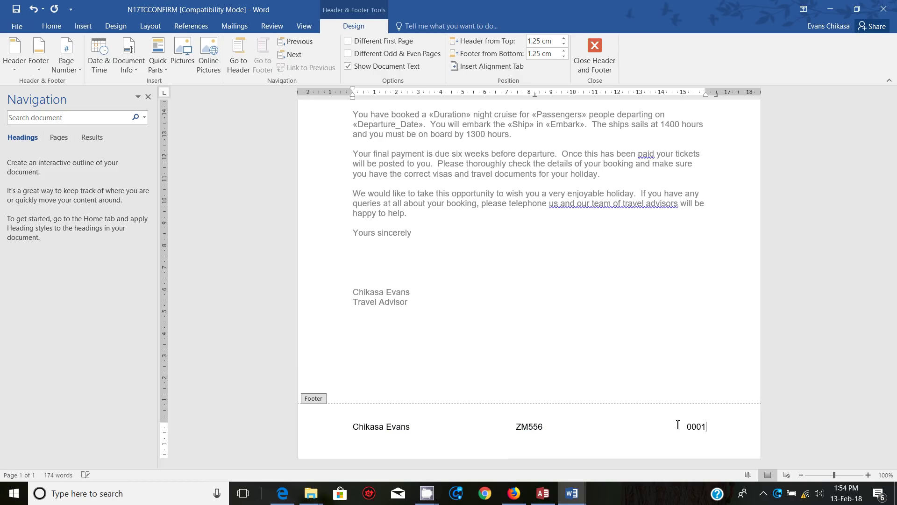
pyautogui.doubleClick(619, 350)
pyautogui.click(497, 351)
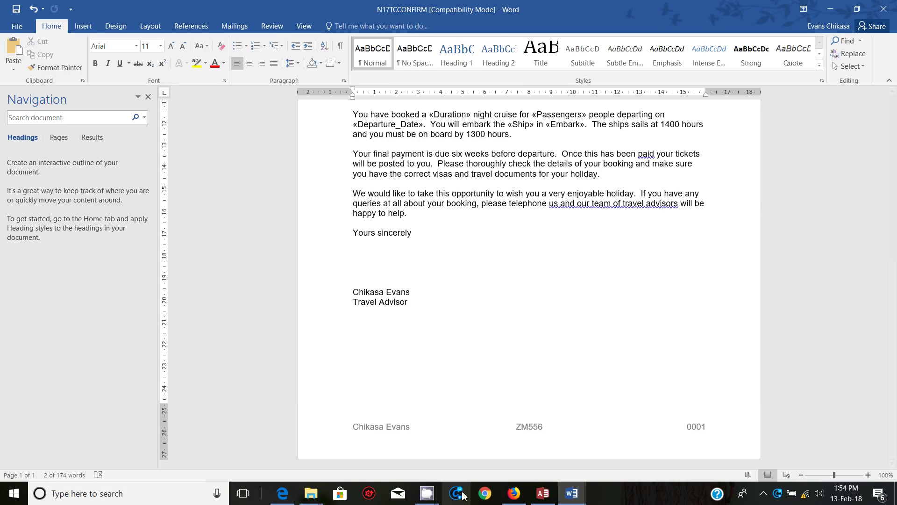
pyautogui.click(282, 493)
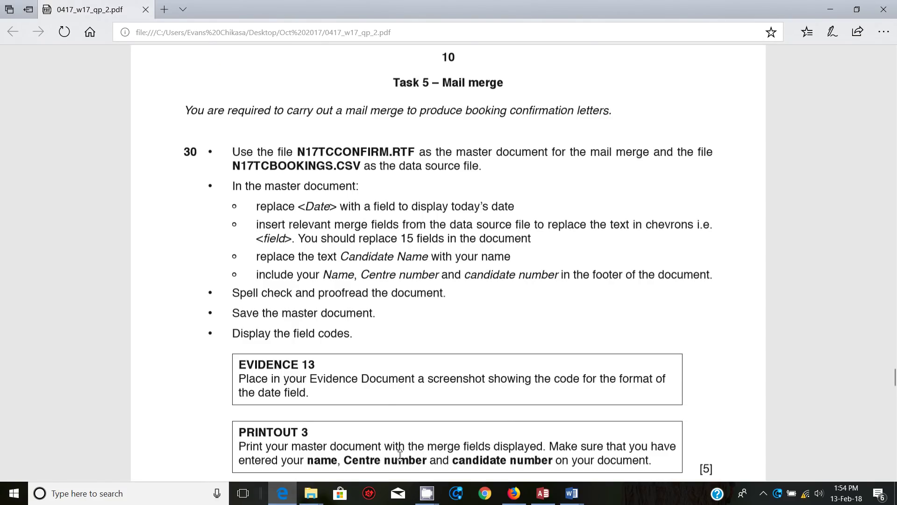
pyautogui.moveTo(571, 499)
pyautogui.click(683, 448)
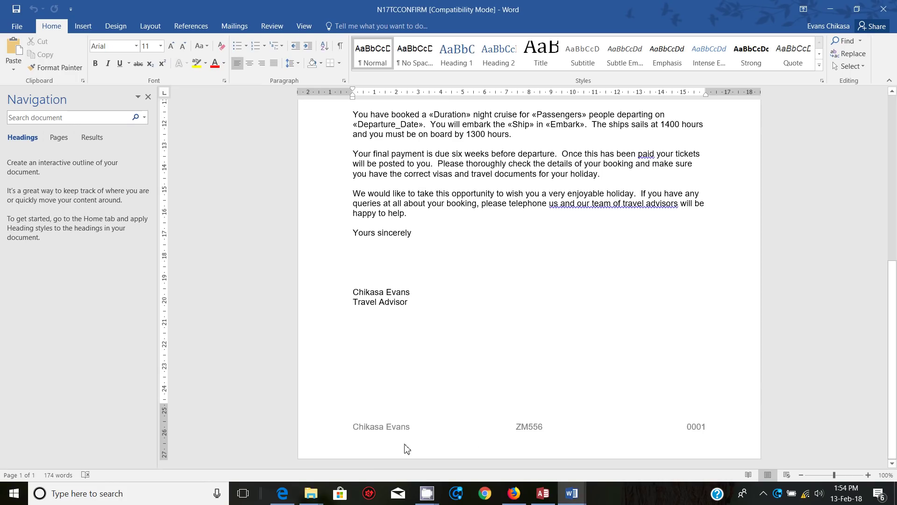
pyautogui.click(288, 495)
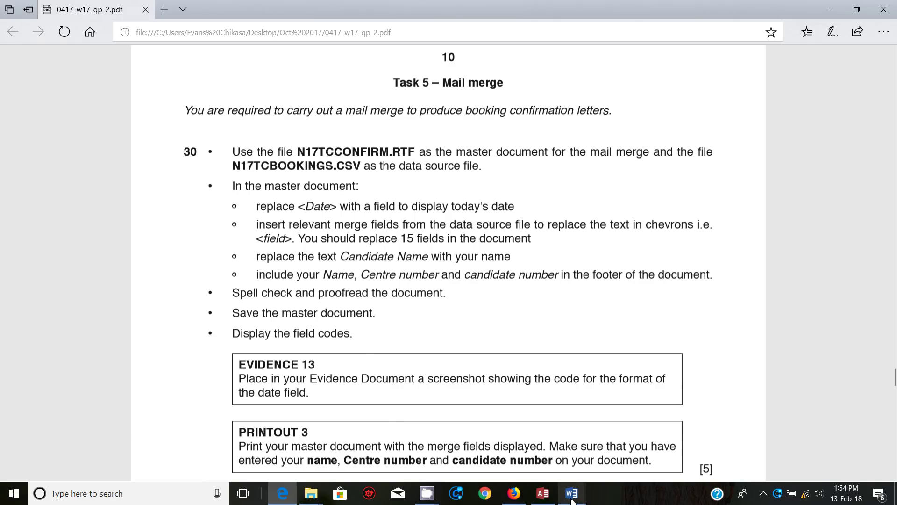
pyautogui.moveTo(572, 493)
pyautogui.click(680, 449)
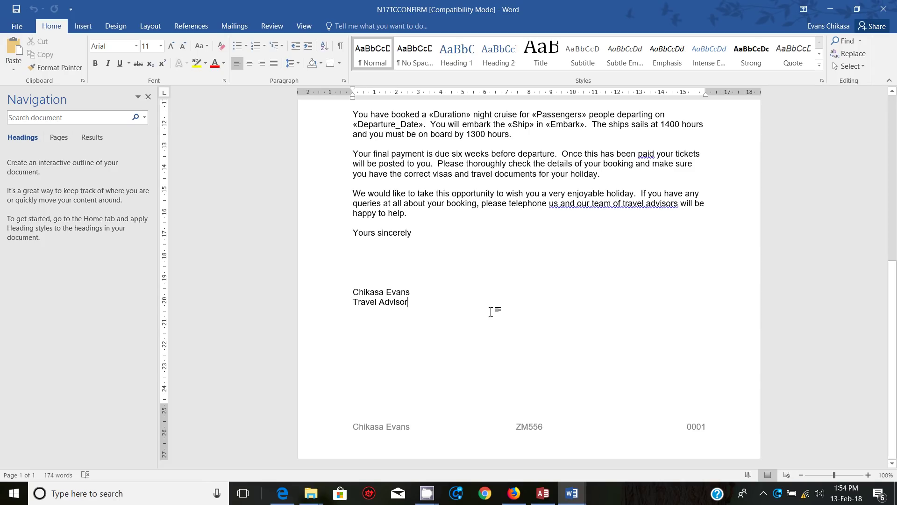
pyautogui.scroll(6, 493, 200)
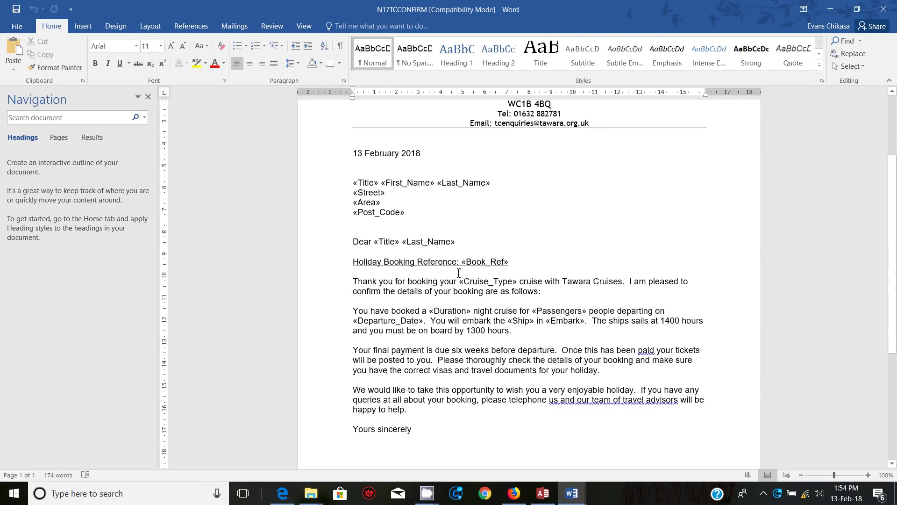
pyautogui.scroll(2, 477, 284)
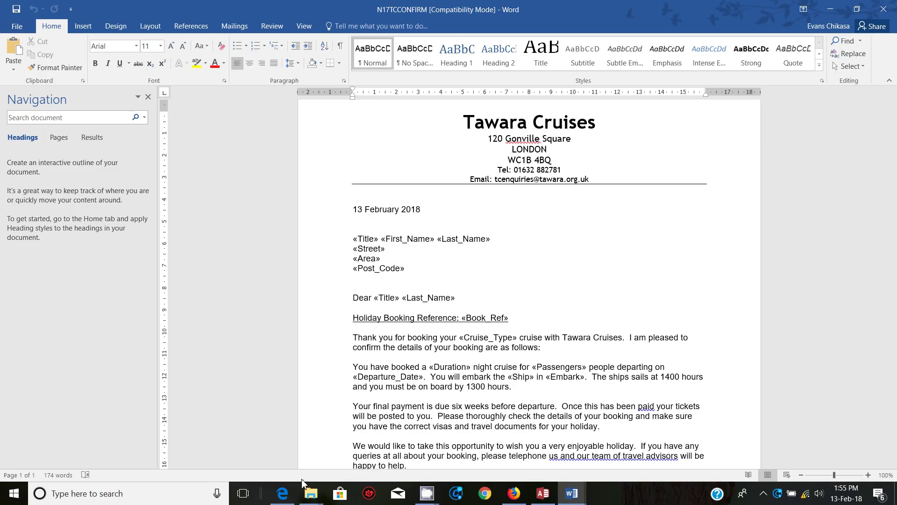
pyautogui.click(282, 493)
pyautogui.scroll(-3, 374, 394)
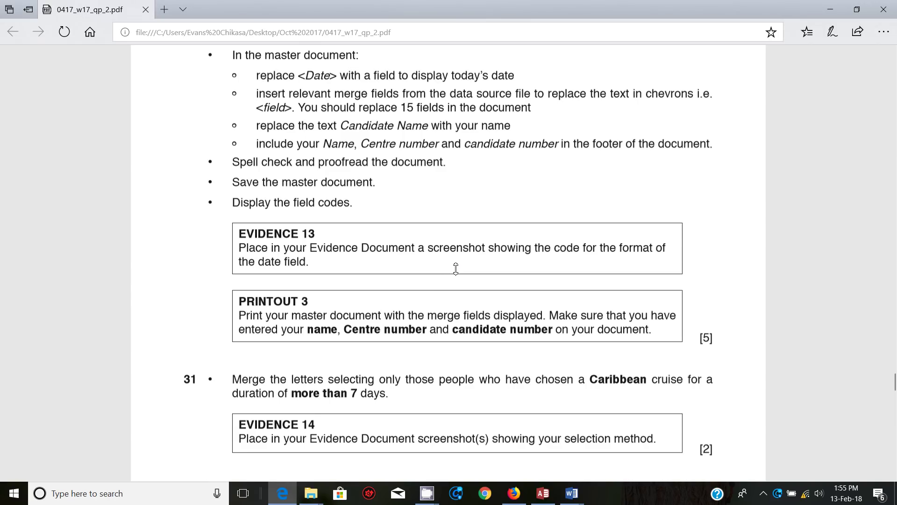
pyautogui.moveTo(574, 499)
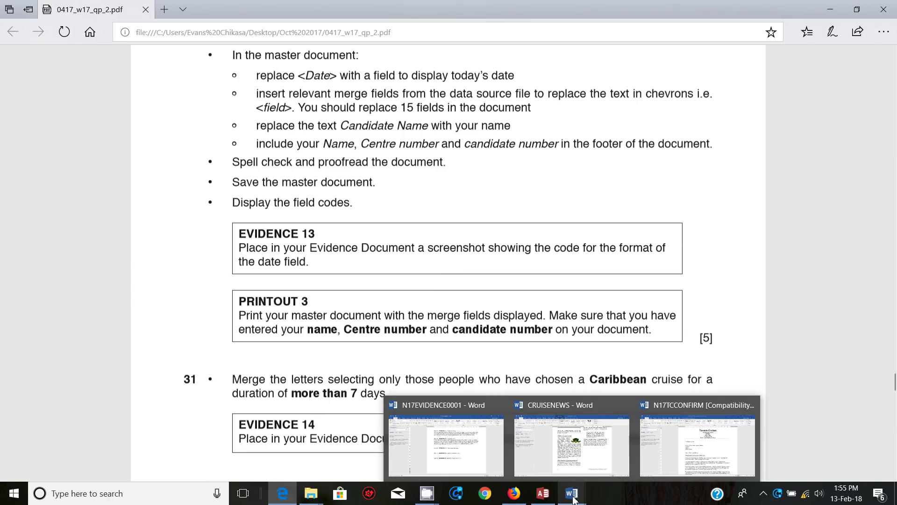
pyautogui.click(690, 460)
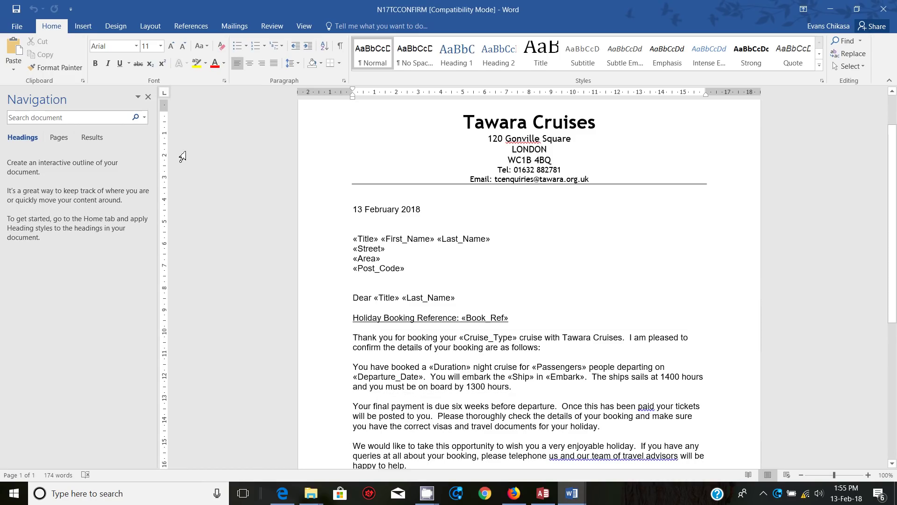
# Step: Turn on 'Show field codes instead of their values' in Word's Advanced options
pyautogui.click(13, 28)
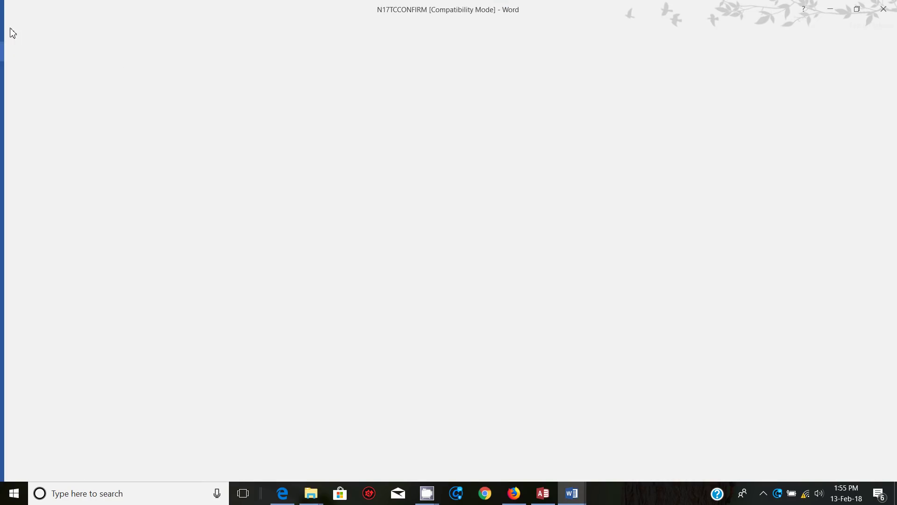
pyautogui.click(18, 26)
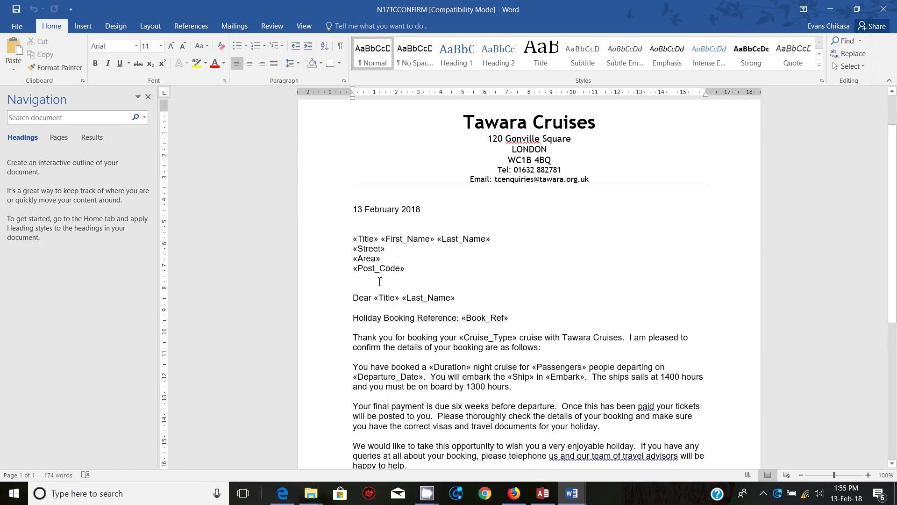
pyautogui.click(17, 26)
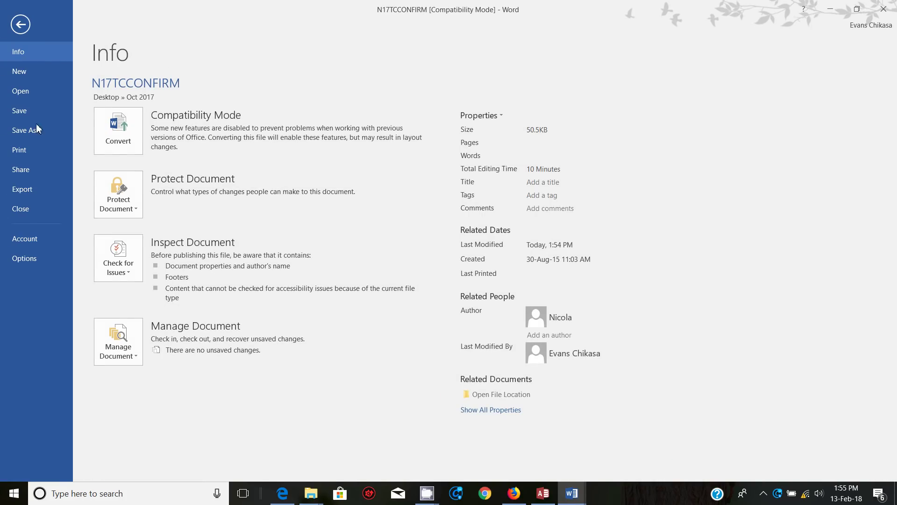
pyautogui.click(28, 257)
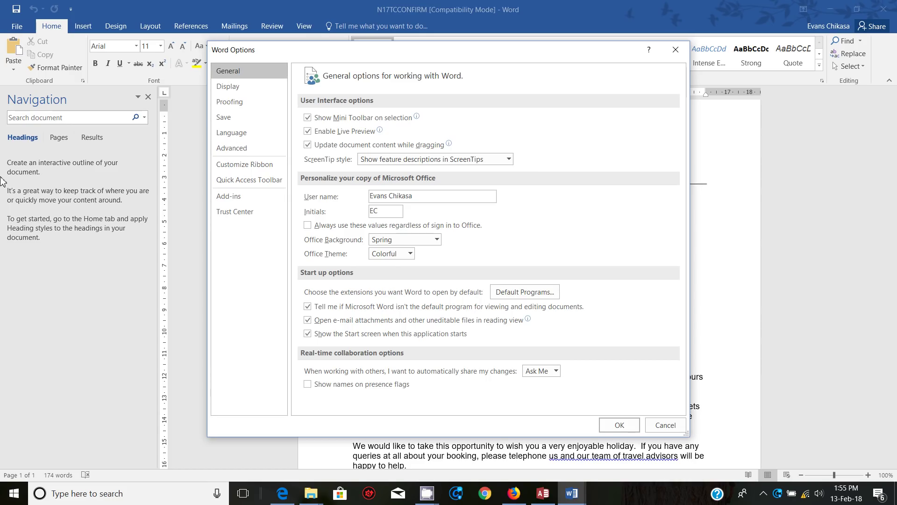
pyautogui.click(237, 87)
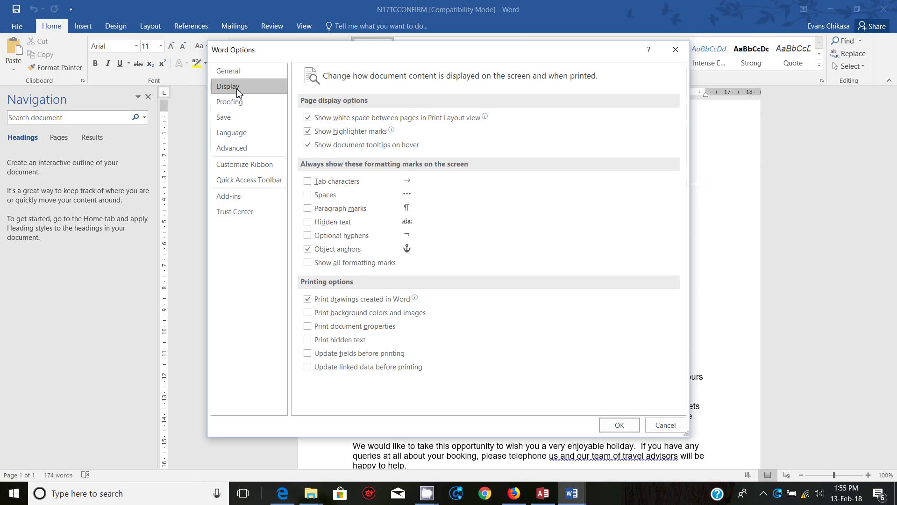
pyautogui.click(234, 149)
pyautogui.scroll(-5, 437, 200)
pyautogui.scroll(-5, 436, 200)
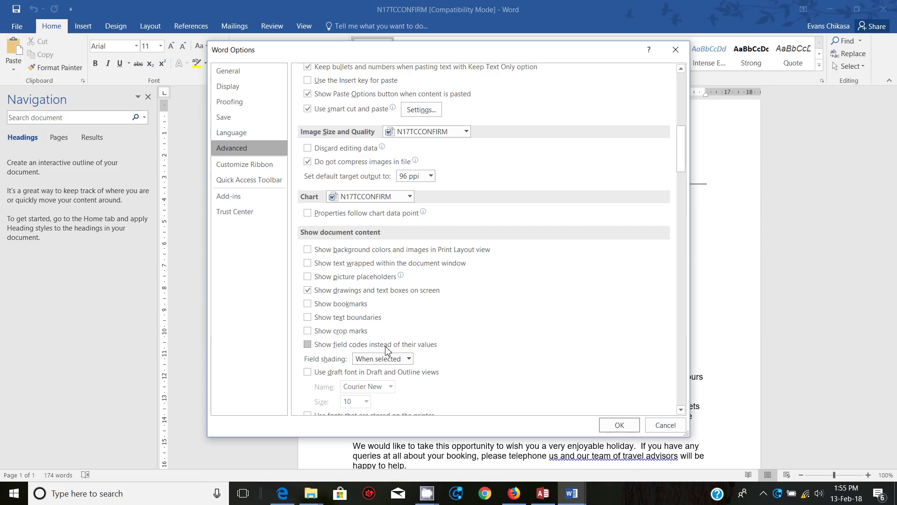
pyautogui.click(307, 344)
pyautogui.click(620, 425)
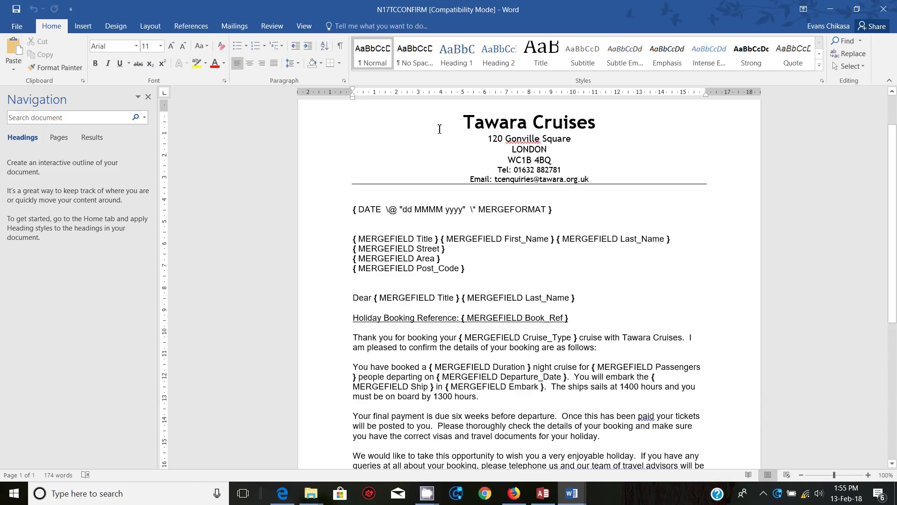
# Step: Capture a Lightshot screenshot of the DATE field code line and copy it
pyautogui.press('Print')
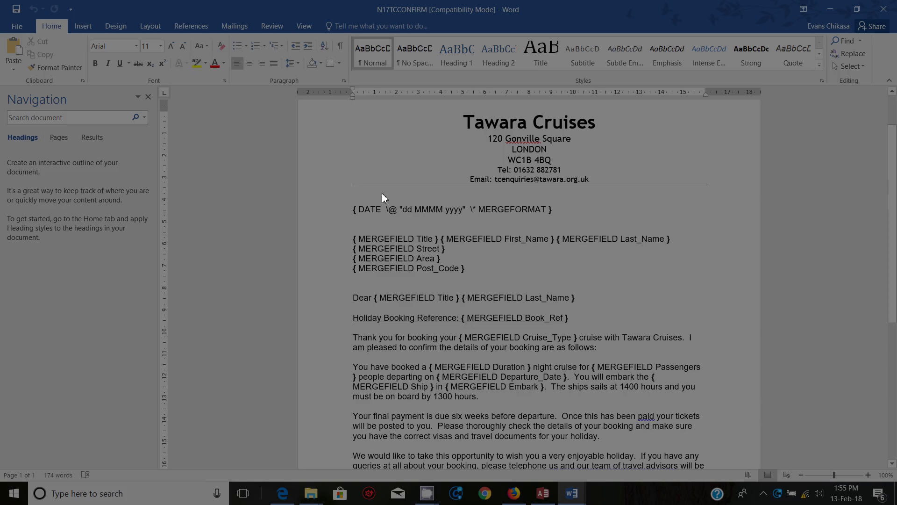
pyautogui.moveTo(344, 189); pyautogui.dragTo(570, 234)
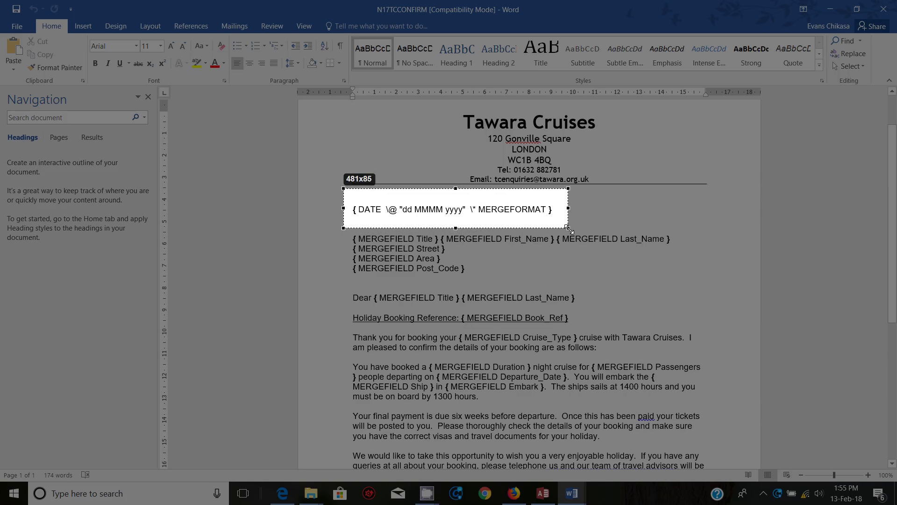
pyautogui.click(536, 241)
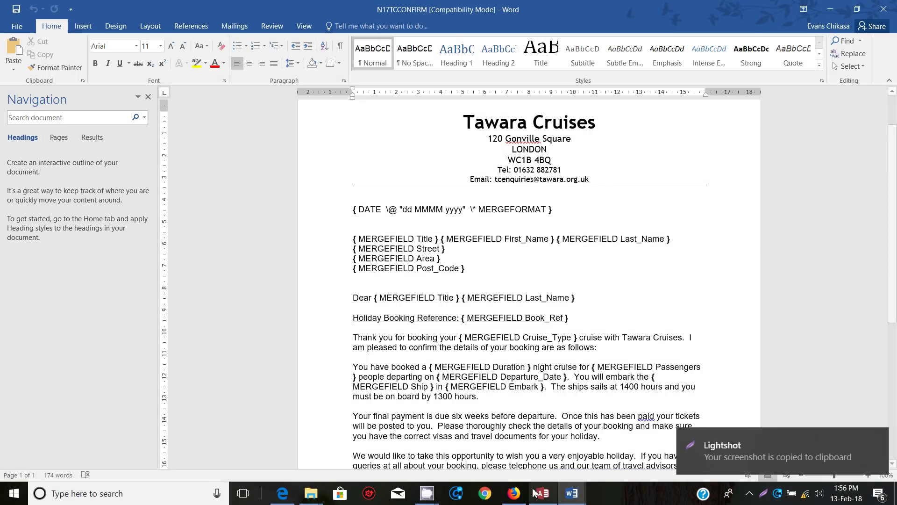
# Step: Paste the DATE field screenshot under Step 30 in N17EVIDENCE0001
pyautogui.moveTo(575, 493)
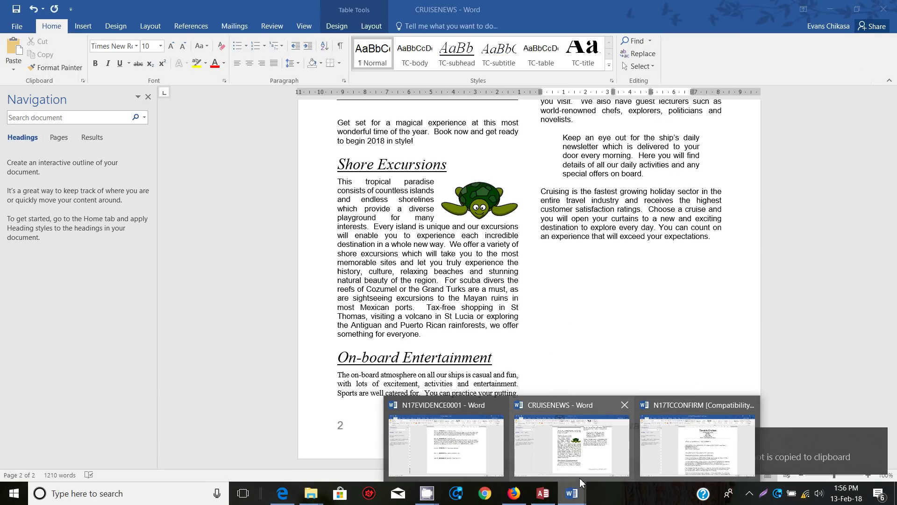
pyautogui.click(472, 450)
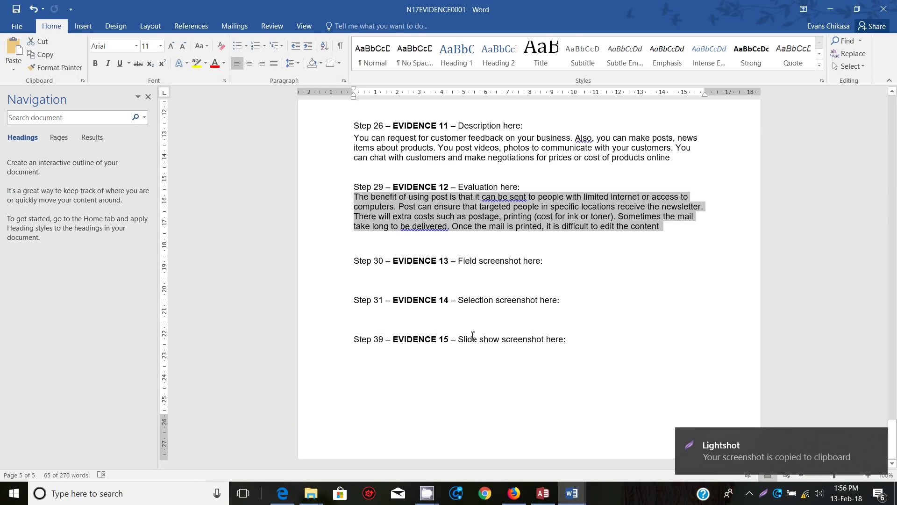
pyautogui.click(441, 277)
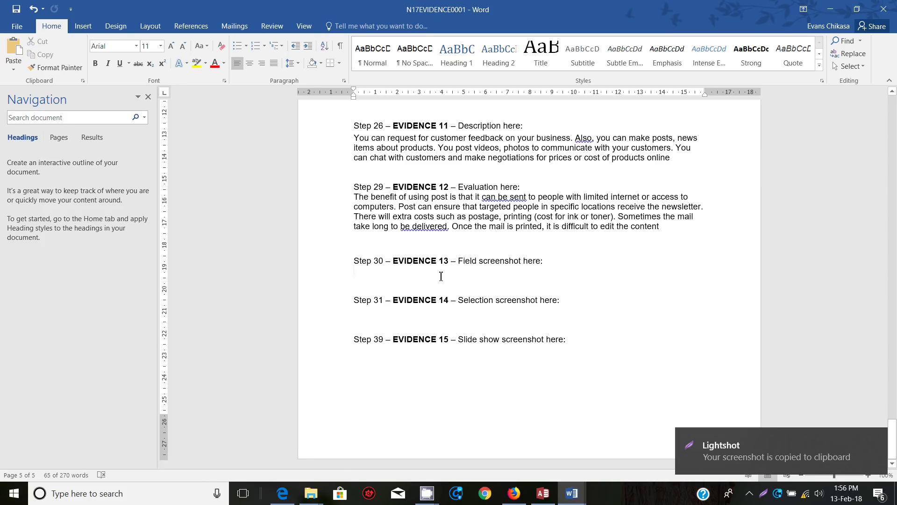
pyautogui.hotkey('ctrl', 'v')
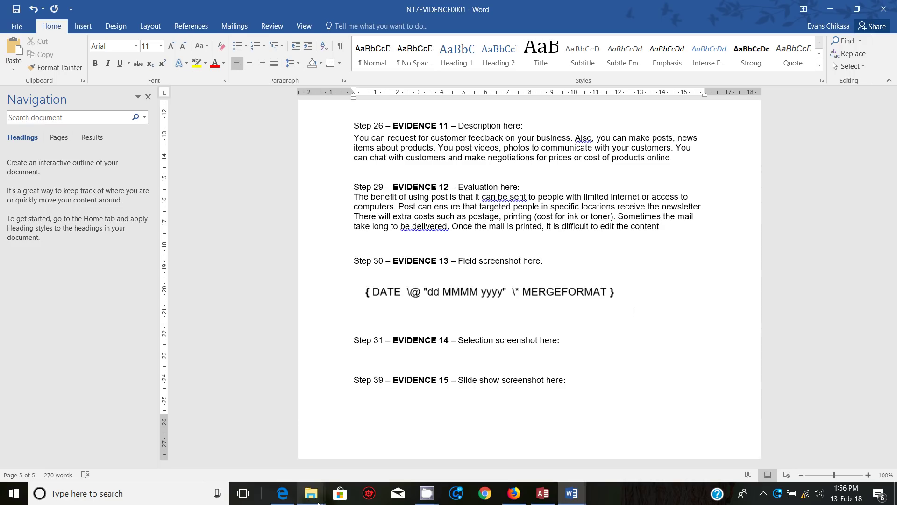
pyautogui.click(282, 493)
# Step: Scroll the question paper to task 31's criteria: Caribbean cruises over 7 days
pyautogui.scroll(-3, 351, 326)
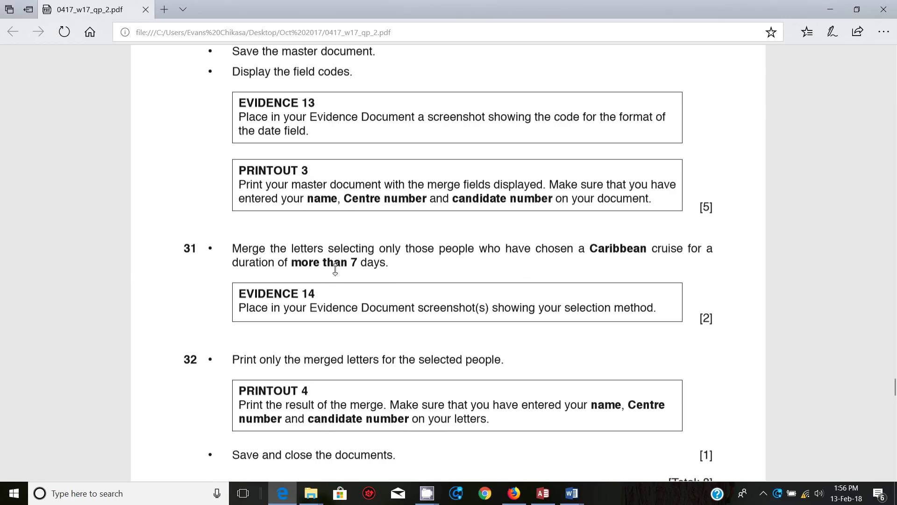
# Step: Bring the N17TCCONFIRM letter window to the front
pyautogui.moveTo(579, 498)
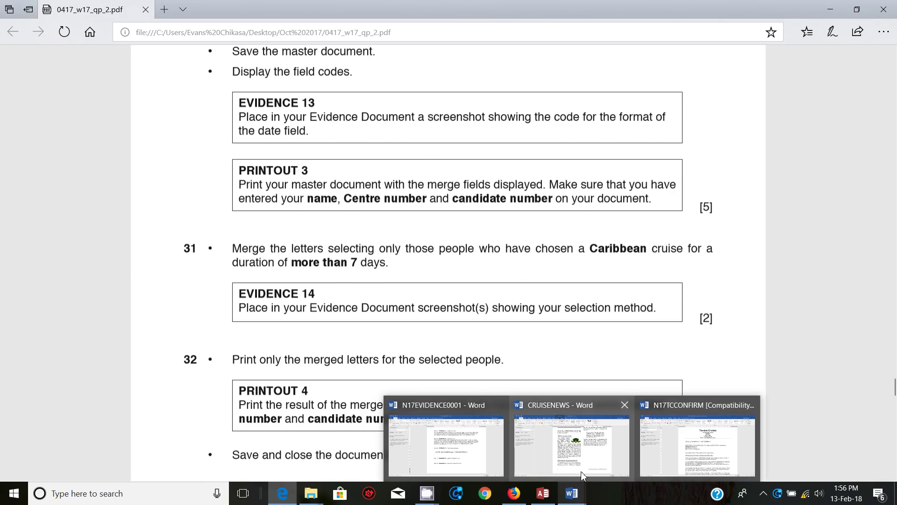
pyautogui.moveTo(599, 427)
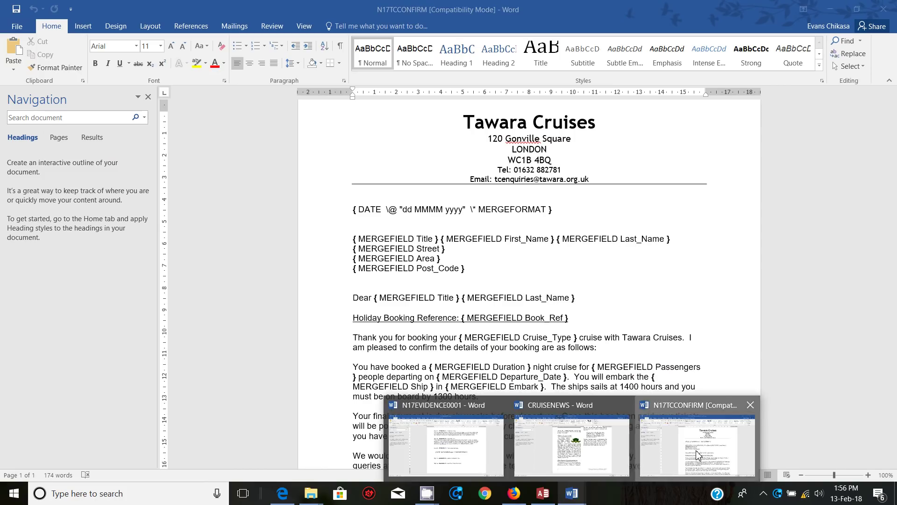
pyautogui.click(707, 435)
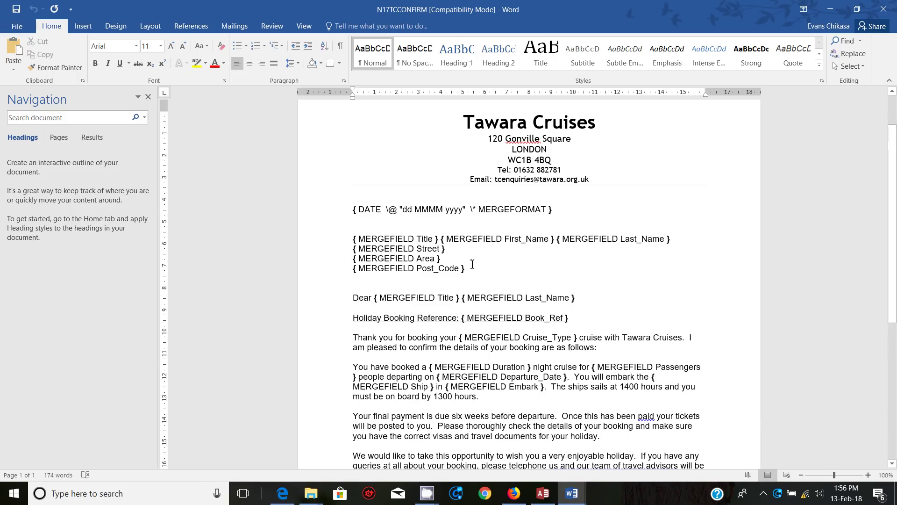
pyautogui.scroll(-5, 448, 239)
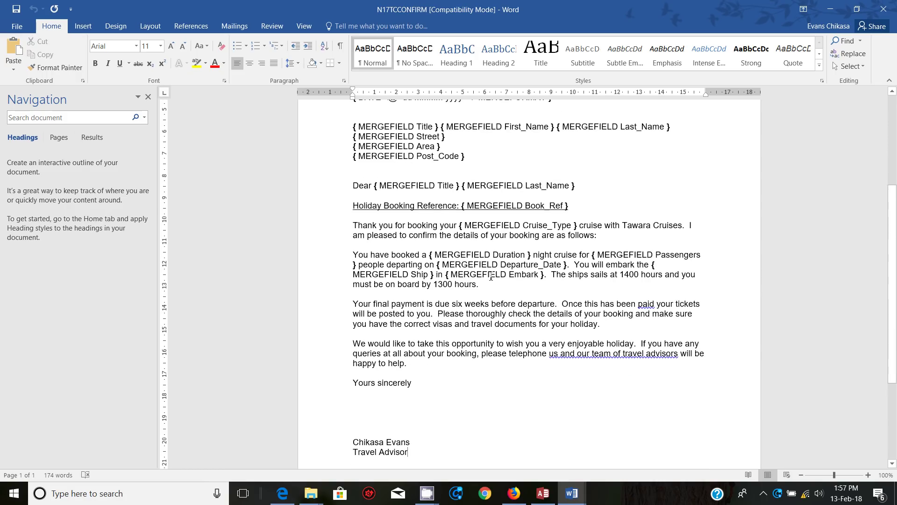
# Step: Untick 'Show field codes instead of their values' in Advanced options so field results show
pyautogui.click(16, 26)
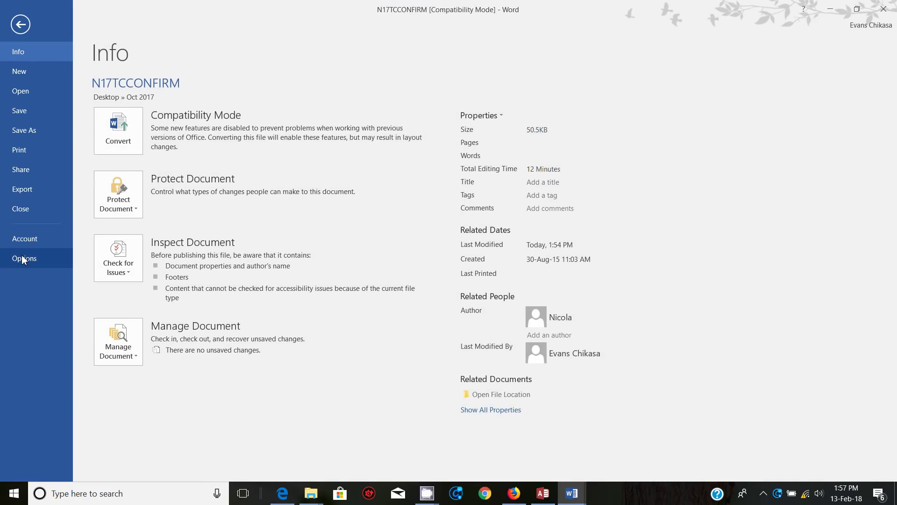
pyautogui.press('Escape')
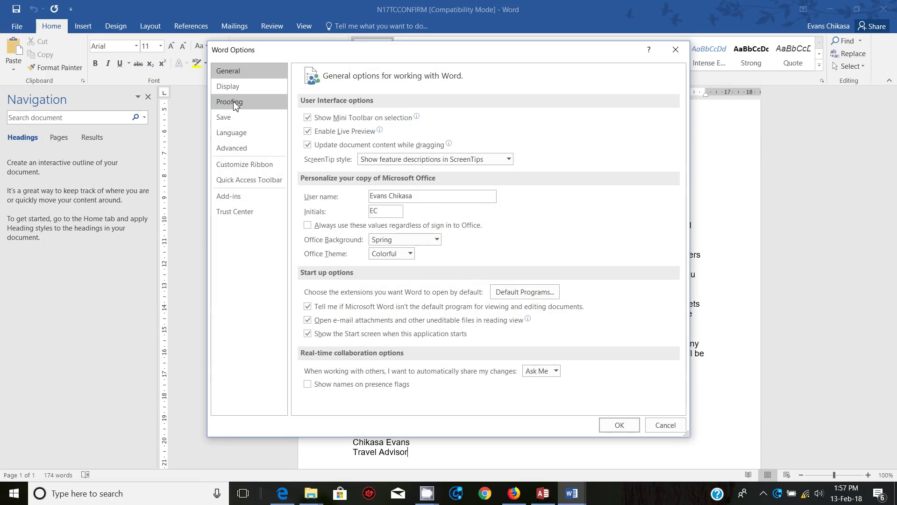
pyautogui.click(232, 148)
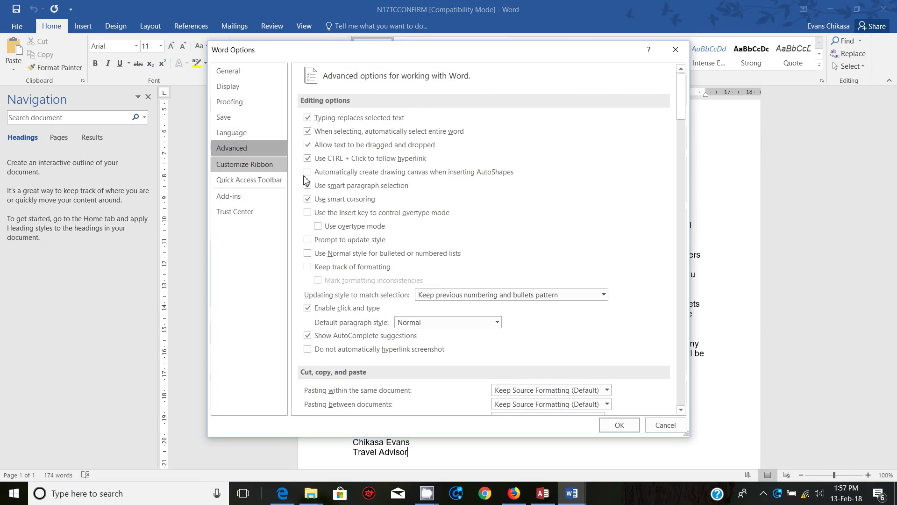
pyautogui.scroll(-2, 402, 287)
pyautogui.scroll(-1, 402, 287)
pyautogui.click(307, 280)
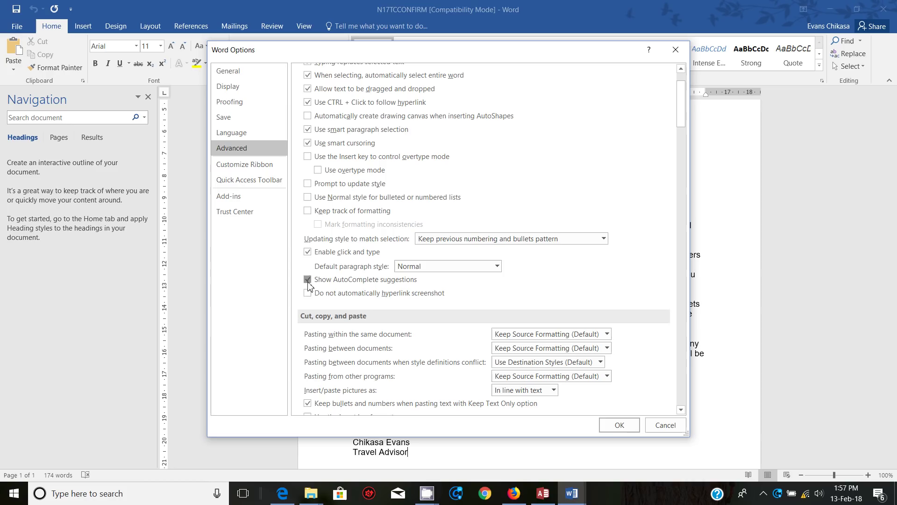
pyautogui.scroll(-4, 332, 266)
pyautogui.click(308, 333)
pyautogui.scroll(-9, 309, 313)
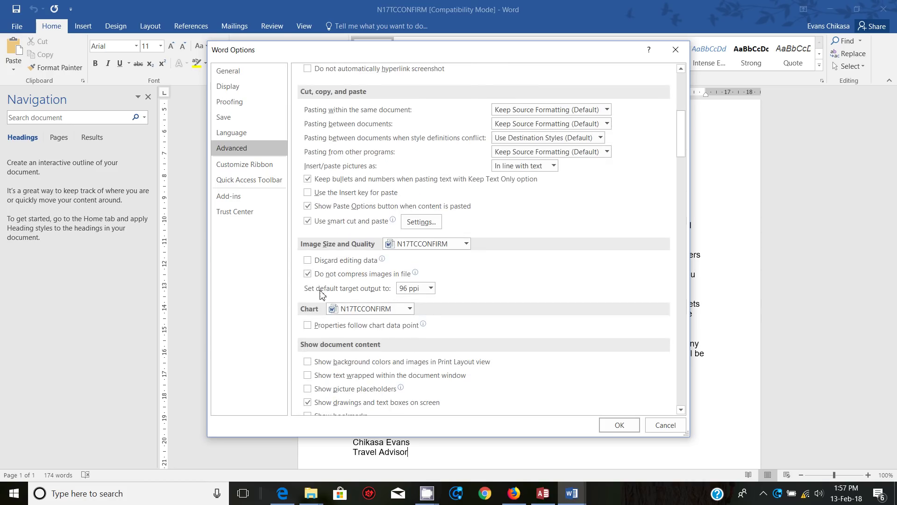
pyautogui.click(617, 425)
pyautogui.scroll(3, 507, 216)
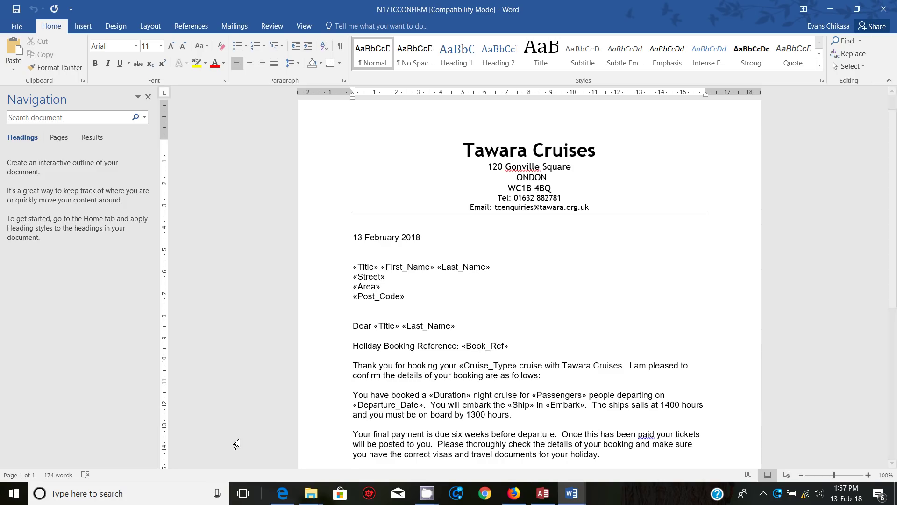
# Step: Check the Caribbean criterion in task 31 of the question paper
pyautogui.moveTo(282, 494)
pyautogui.click(280, 451)
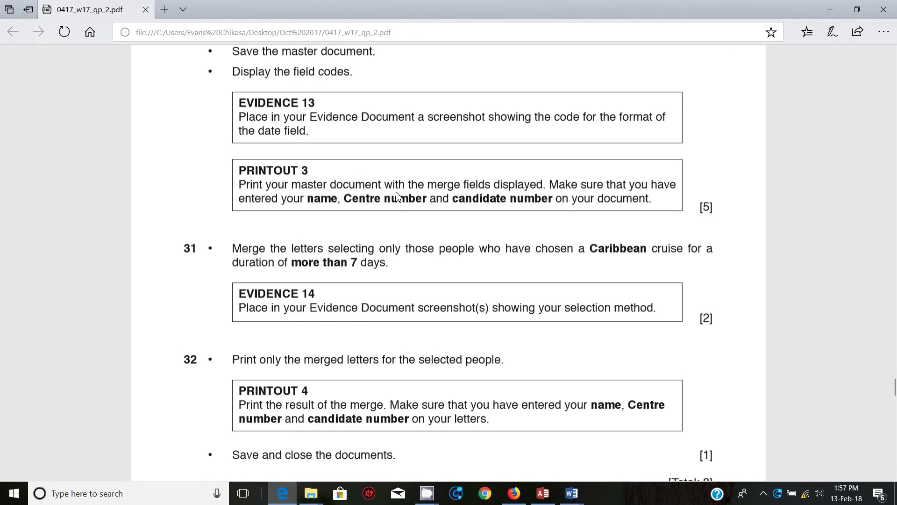
pyautogui.scroll(4, 290, 254)
pyautogui.scroll(-2, 290, 255)
pyautogui.scroll(-2, 290, 255)
pyautogui.doubleClick(614, 248)
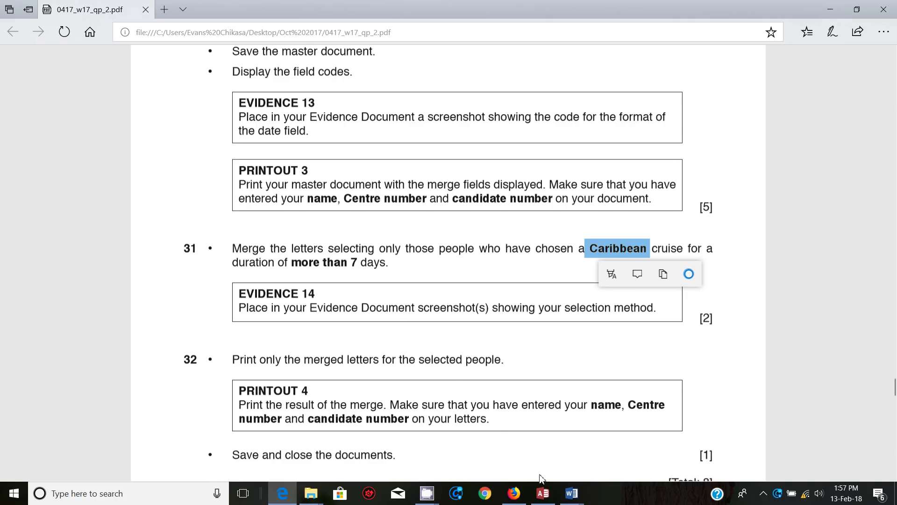
# Step: Open Query Options via Mailings > Edit Recipient List > Filter for N17TCCONFIRM
pyautogui.moveTo(572, 494)
pyautogui.click(699, 442)
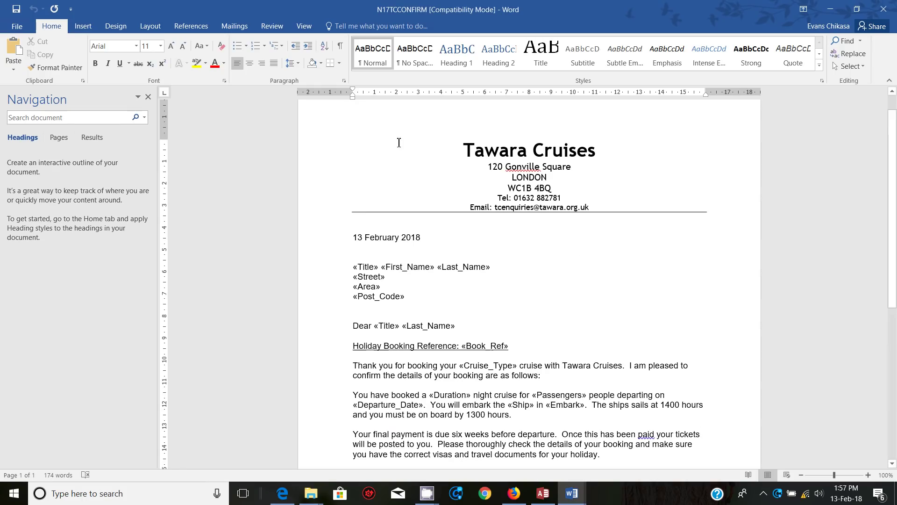
pyautogui.click(187, 29)
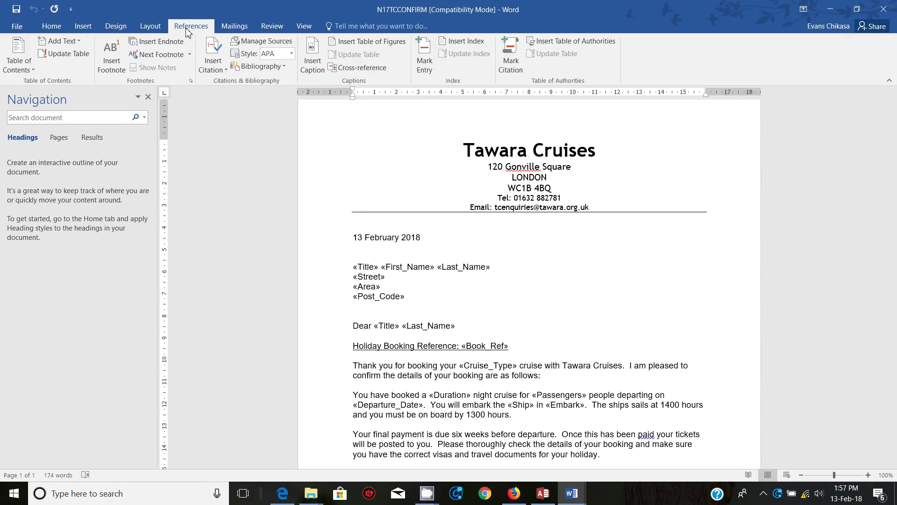
pyautogui.click(234, 26)
pyautogui.click(154, 63)
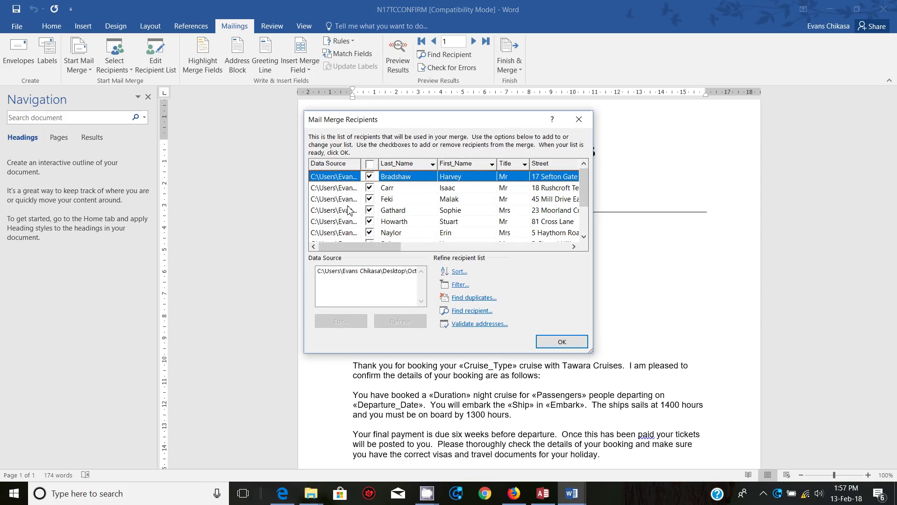
pyautogui.click(460, 282)
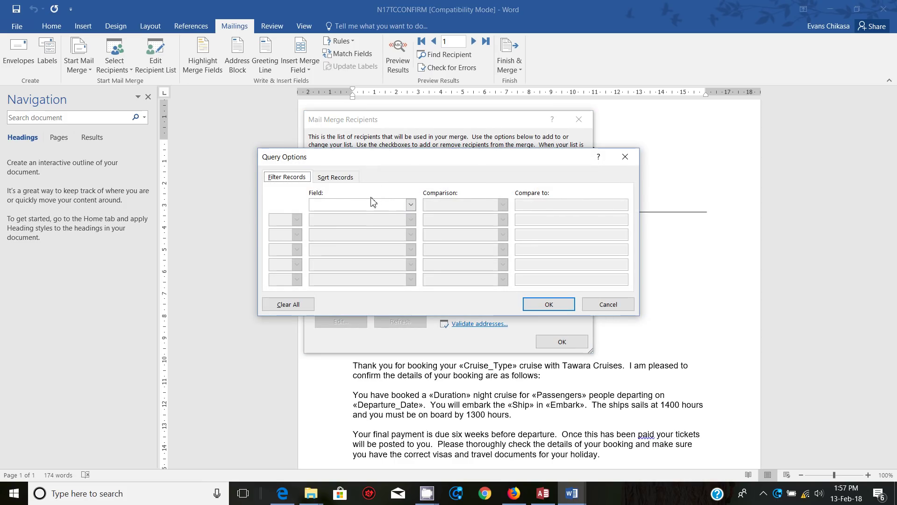
# Step: Set the first filter condition to Cruise_Type equal to Caribbean
pyautogui.click(410, 205)
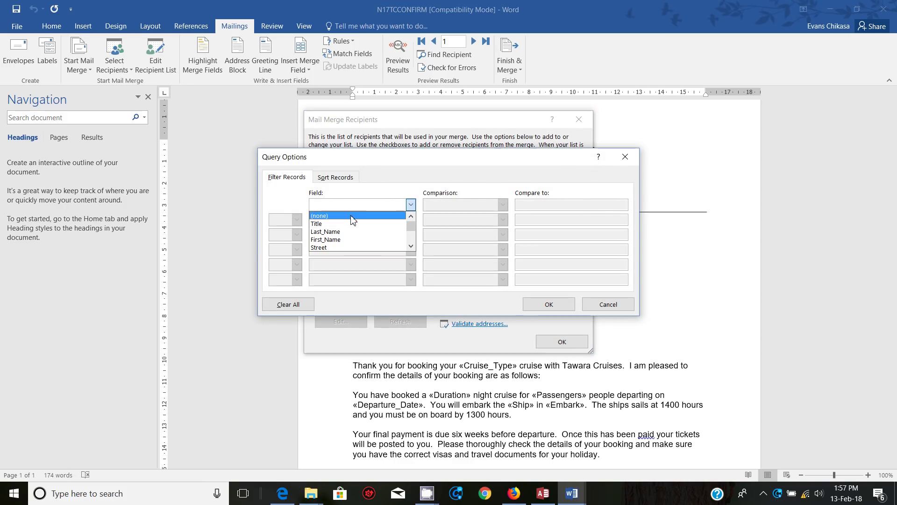
pyautogui.scroll(-1, 353, 241)
pyautogui.scroll(-4, 354, 241)
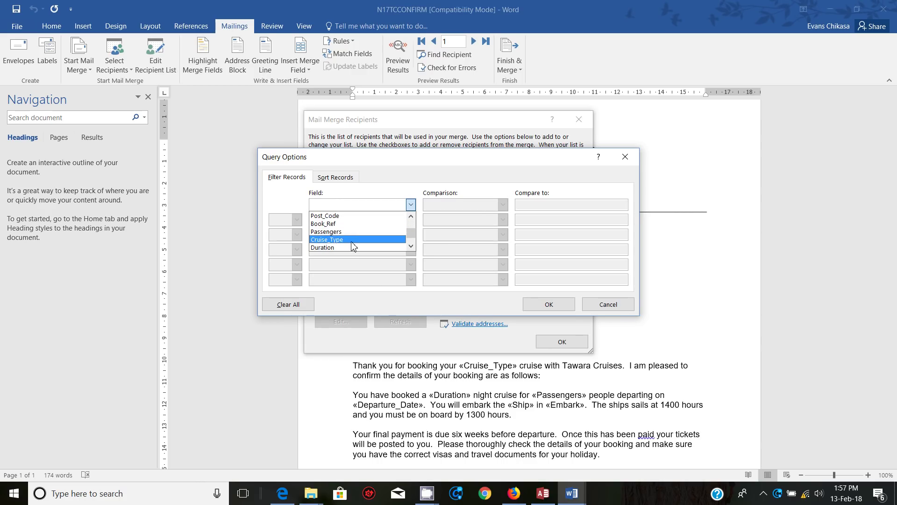
pyautogui.click(355, 239)
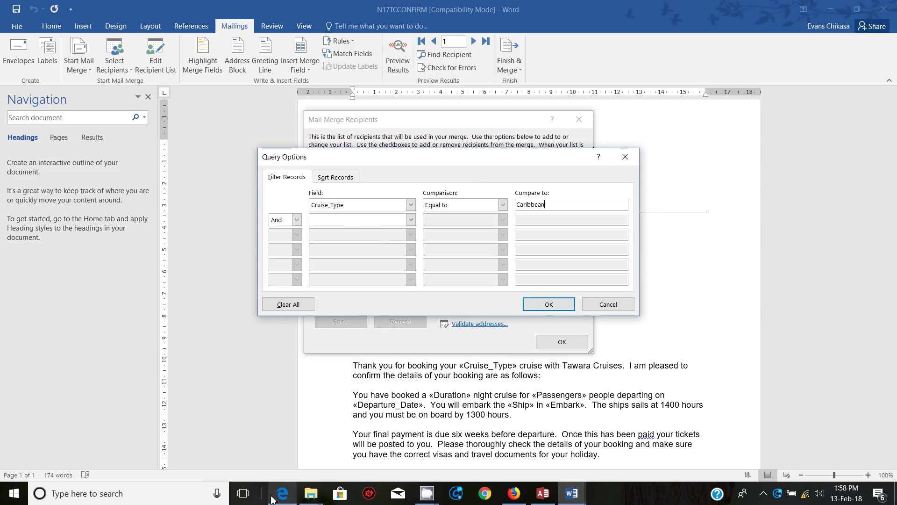
pyautogui.moveTo(283, 493)
pyautogui.moveTo(279, 456)
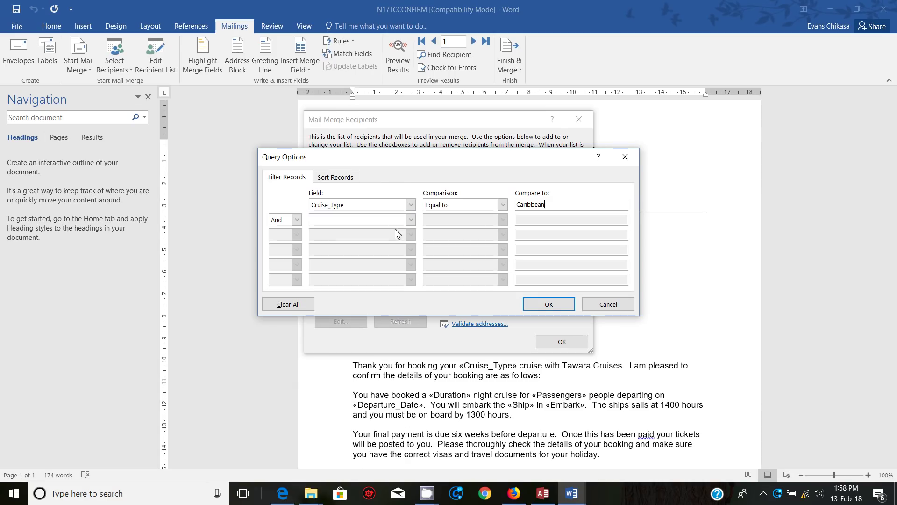
# Step: Add an And condition Duration greater than 7 and apply the filter
pyautogui.click(411, 220)
pyautogui.scroll(-5, 336, 254)
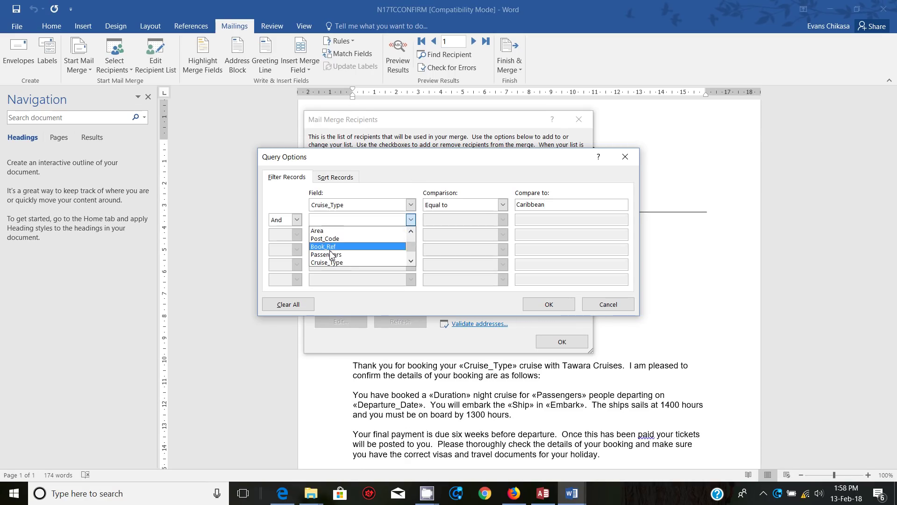
pyautogui.click(330, 255)
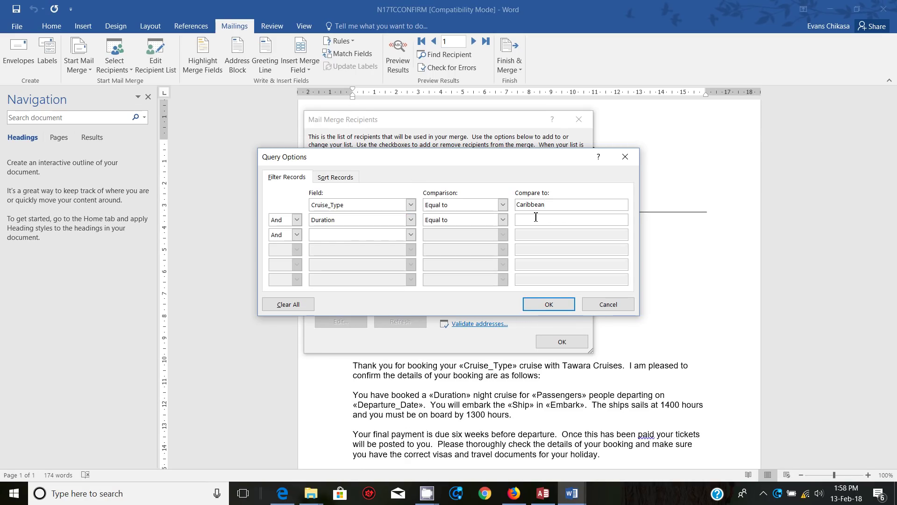
pyautogui.click(503, 220)
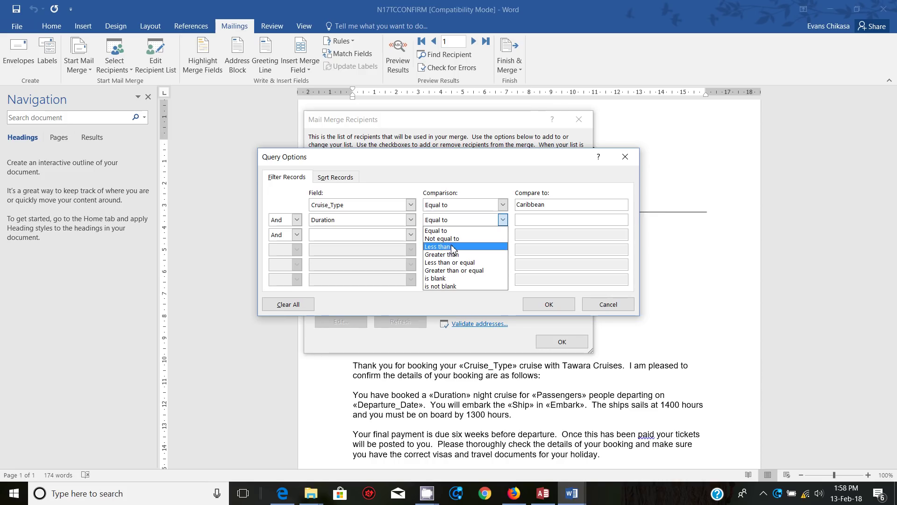
pyautogui.moveTo(286, 499)
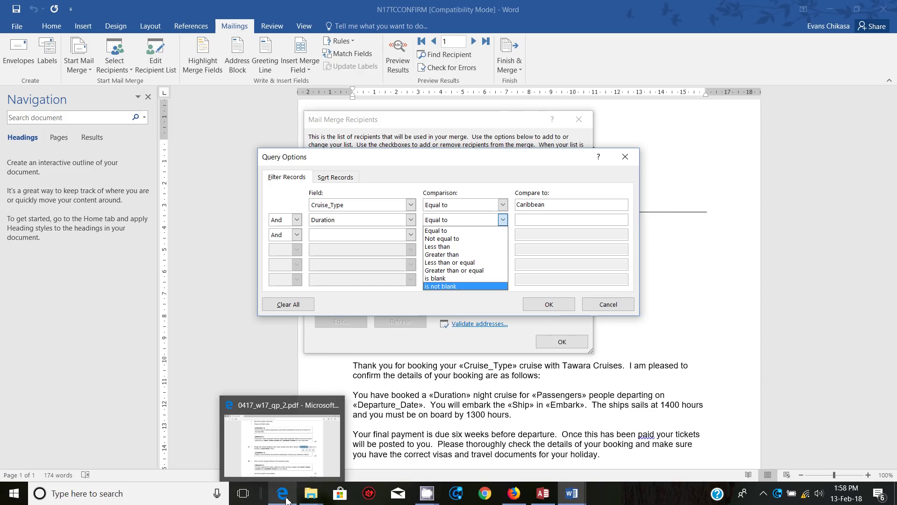
pyautogui.click(277, 458)
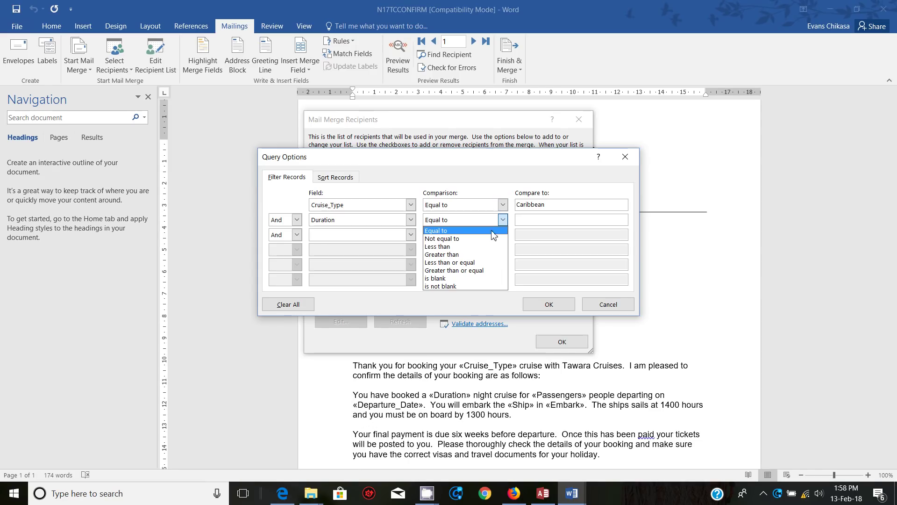
pyautogui.click(461, 255)
pyautogui.click(525, 220)
pyautogui.write('7')
pyautogui.click(549, 305)
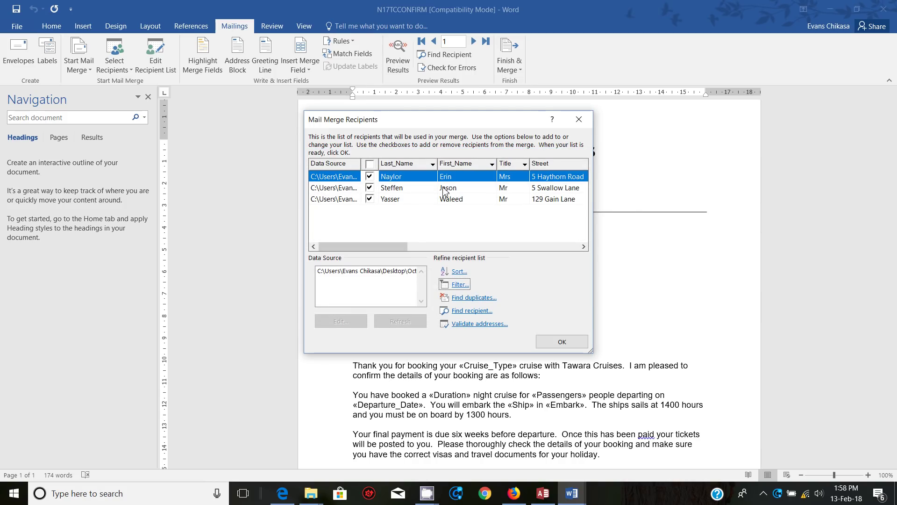
# Step: After rechecking the question paper, reopen Query Options for the N17TCCONFIRM recipients
pyautogui.moveTo(375, 247); pyautogui.dragTo(517, 252)
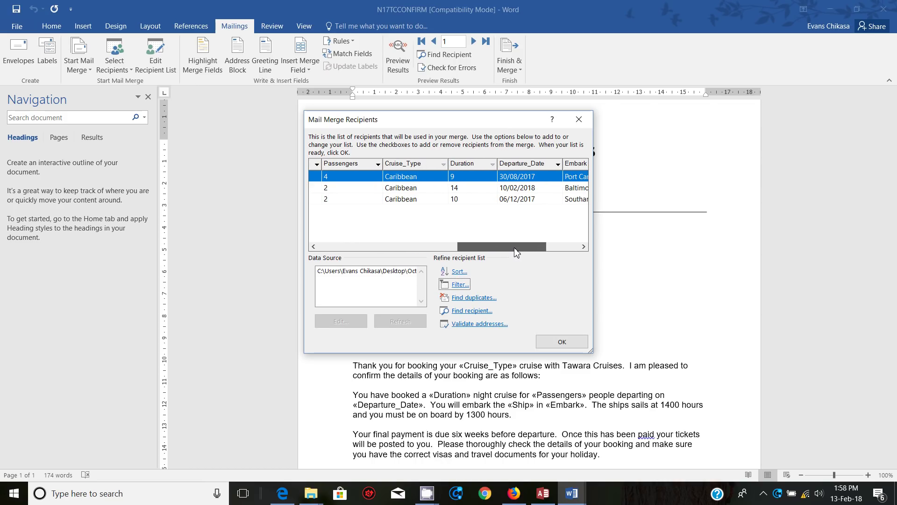
pyautogui.moveTo(517, 253); pyautogui.dragTo(372, 252)
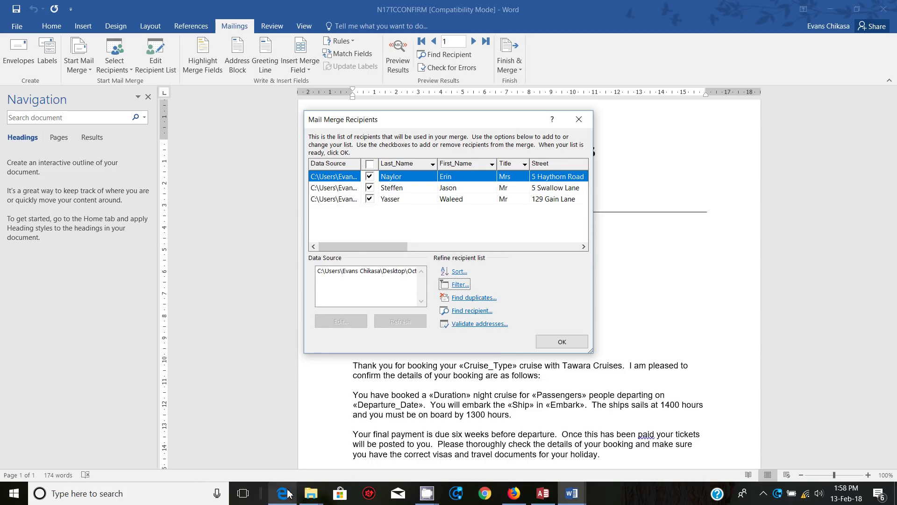
pyautogui.moveTo(282, 477)
pyautogui.click(293, 442)
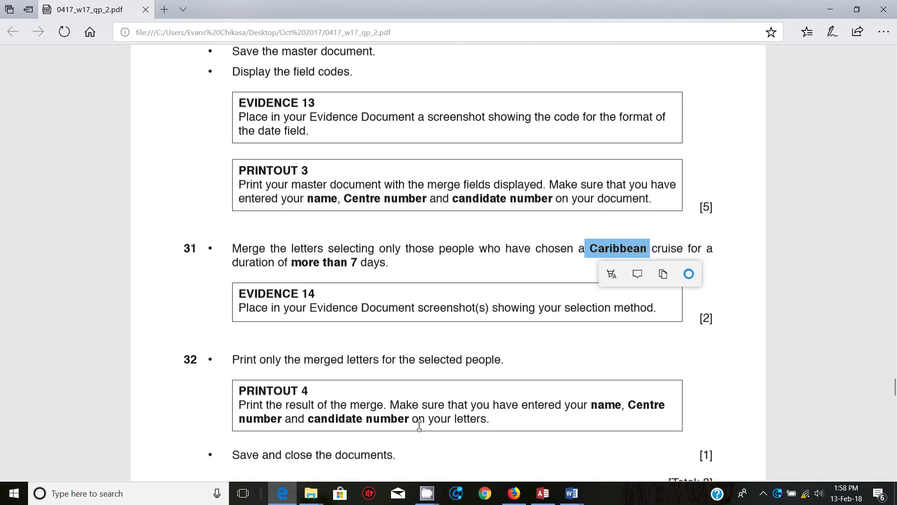
pyautogui.moveTo(571, 491)
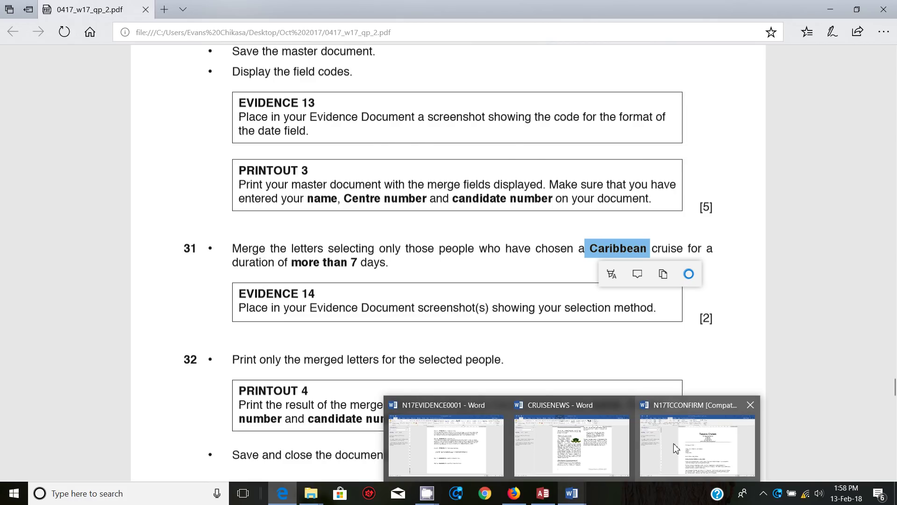
pyautogui.click(683, 445)
pyautogui.click(460, 285)
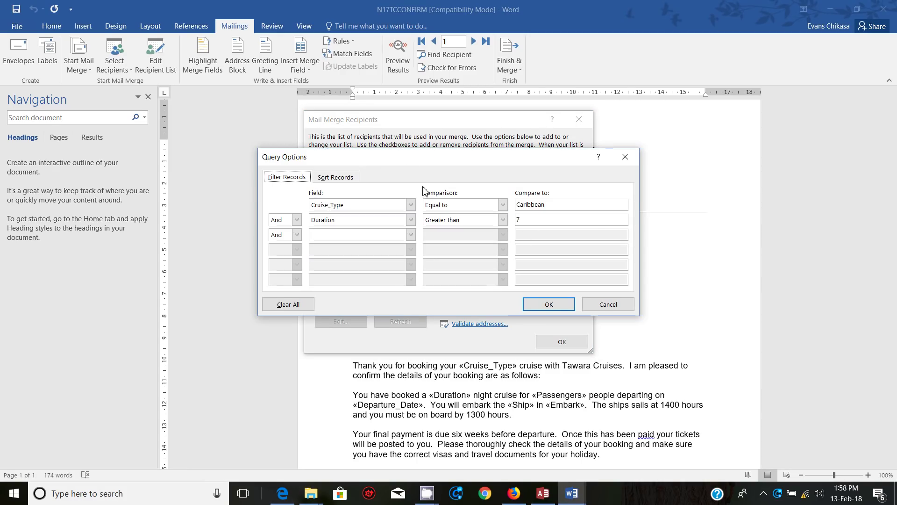
# Step: Copy a screenshot of the Caribbean / Duration > 7 filter, then close both recipient dialogs
pyautogui.press('super+shift+s')
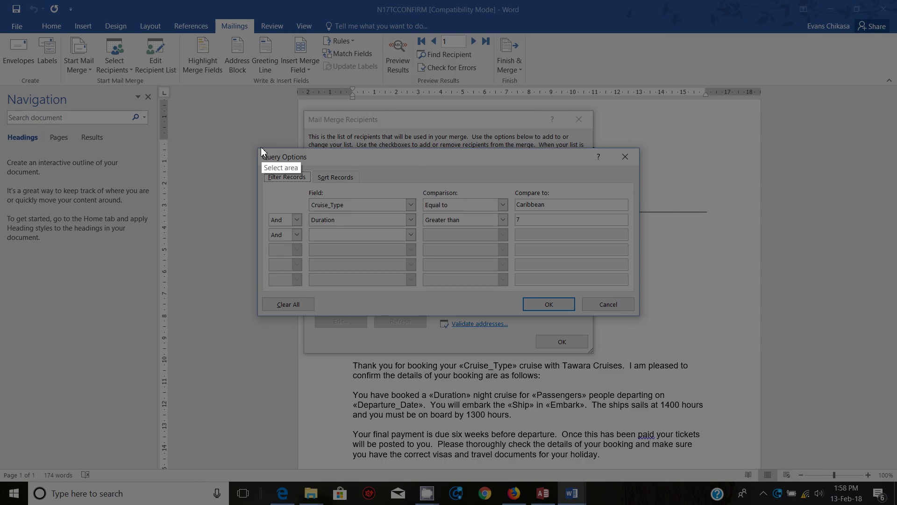
pyautogui.moveTo(256, 147); pyautogui.dragTo(642, 317)
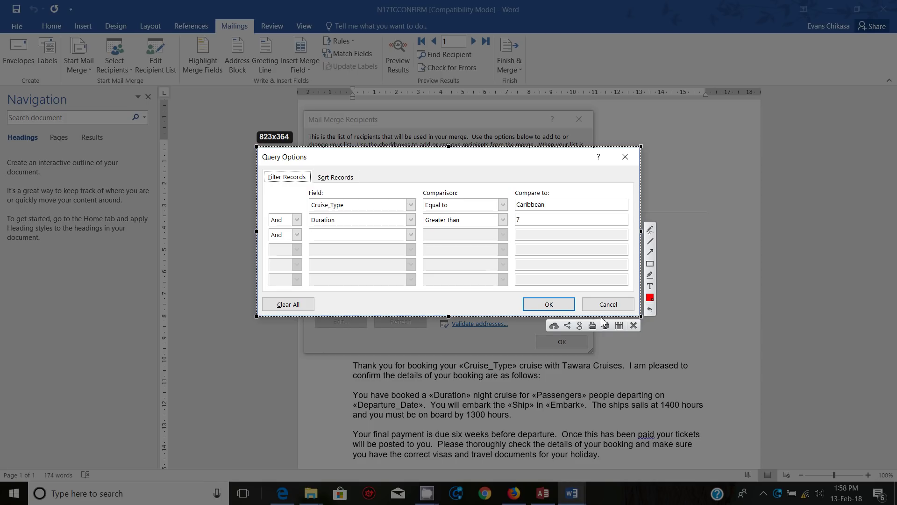
pyautogui.click(607, 325)
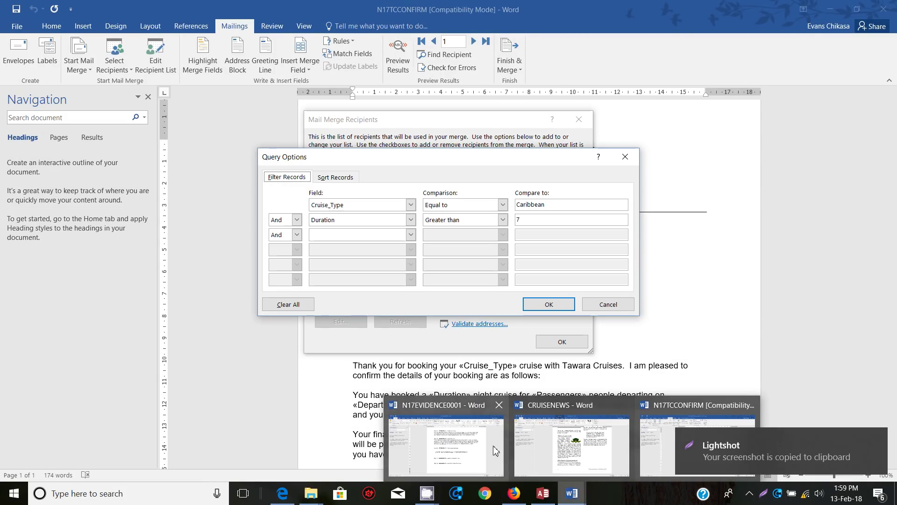
pyautogui.click(550, 304)
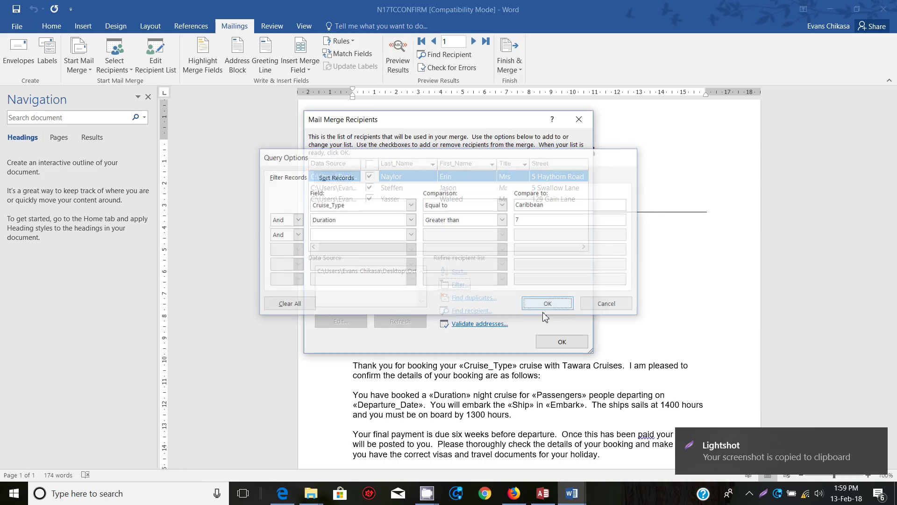
pyautogui.click(546, 347)
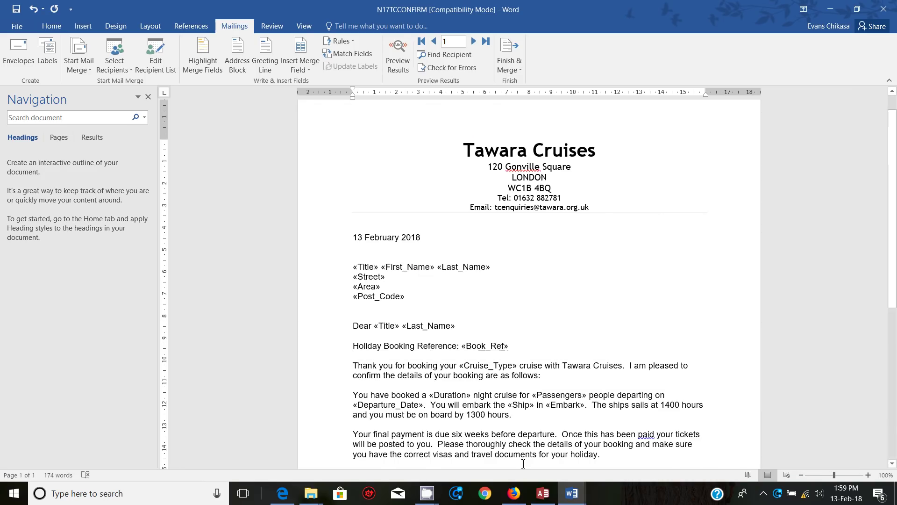
# Step: Paste the filter screenshot under Step 31 in N17EVIDENCE0001
pyautogui.moveTo(575, 499)
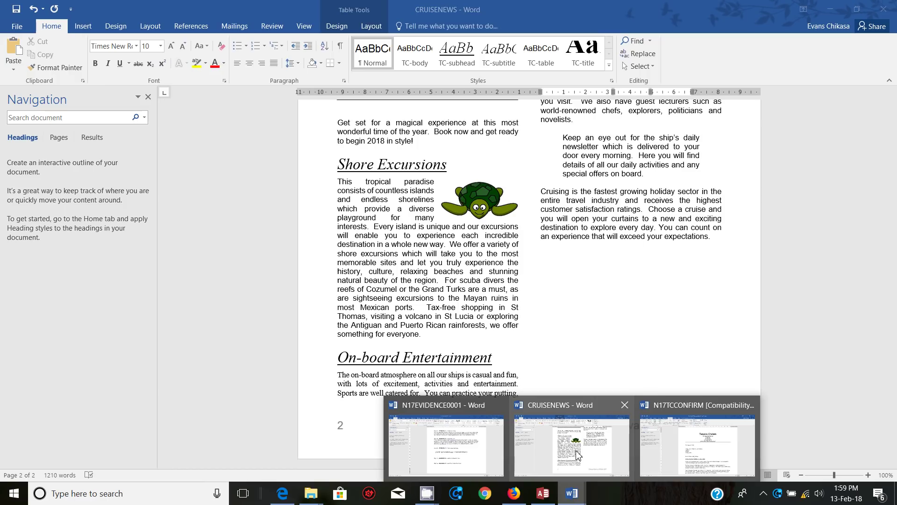
pyautogui.click(495, 452)
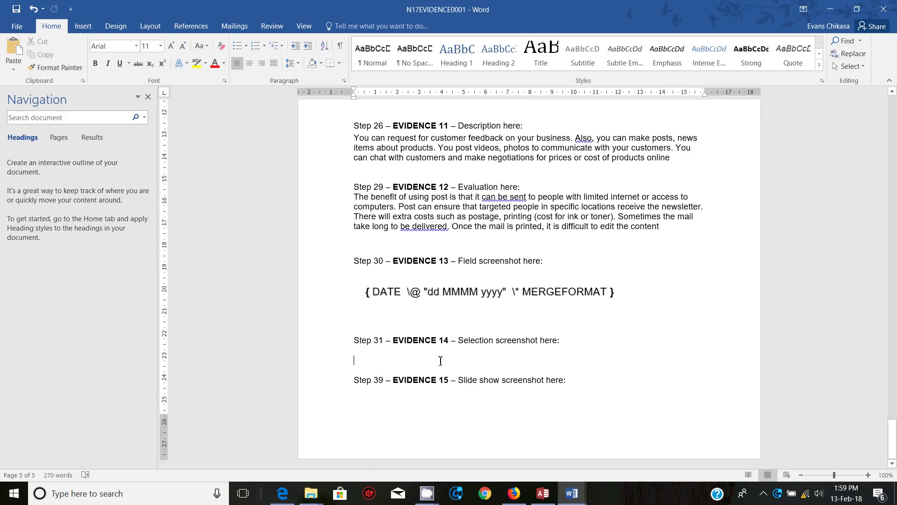
pyautogui.hotkey('ctrl', 'v')
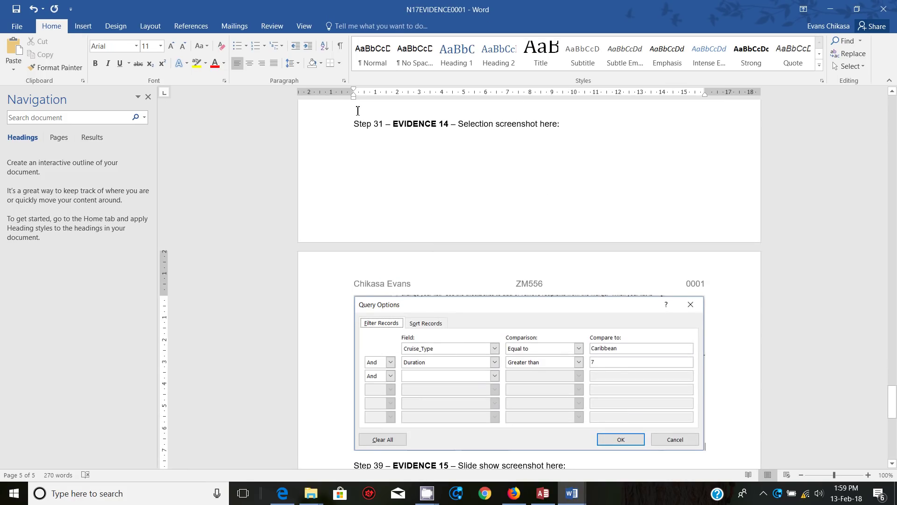
# Step: Insert blank lines before Step 31 so it moves to the next page
pyautogui.click(357, 120)
pyautogui.press('Return')
pyautogui.press('Return')
pyautogui.press('Return')
pyautogui.press('Return')
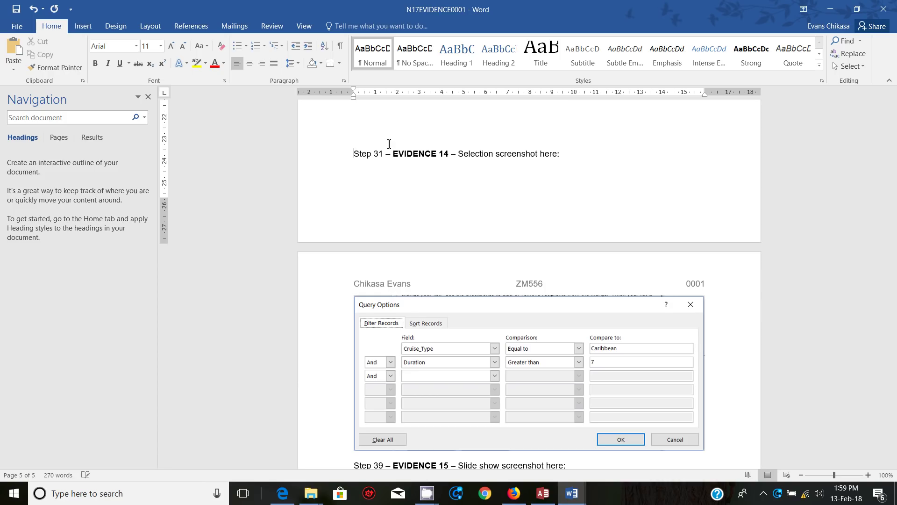
pyautogui.press('Return')
pyautogui.press('Return')
pyautogui.press('Return')
pyautogui.press('Return')
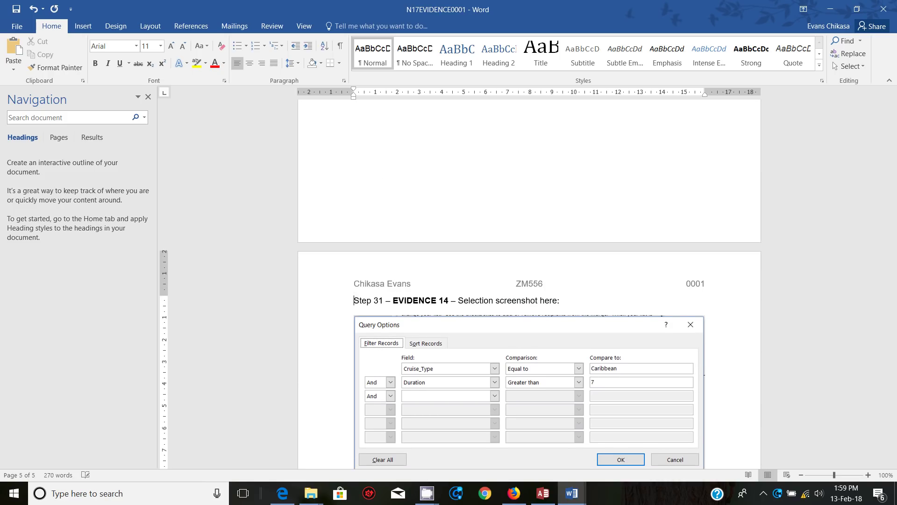
pyautogui.scroll(-1, 474, 326)
pyautogui.click(282, 494)
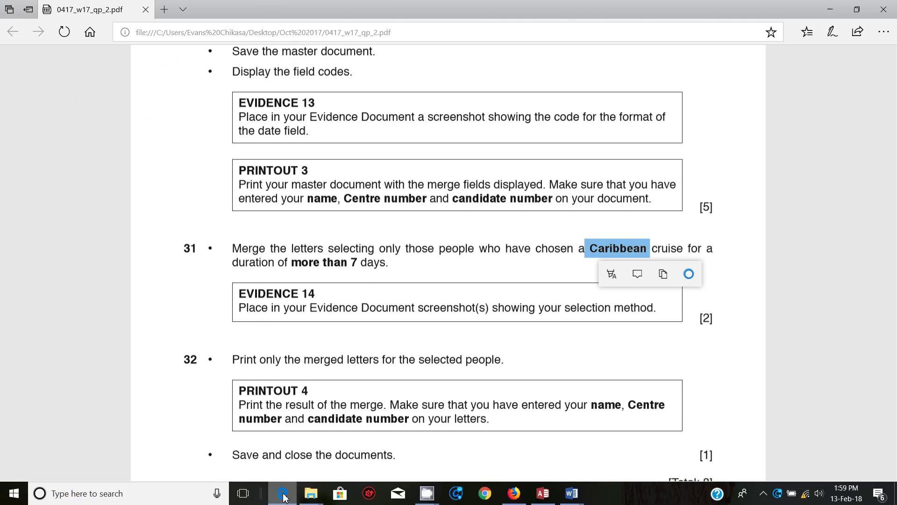
# Step: Read question 32 on printing the merged letters, then return to N17TCCONFIRM
pyautogui.scroll(-5, 349, 322)
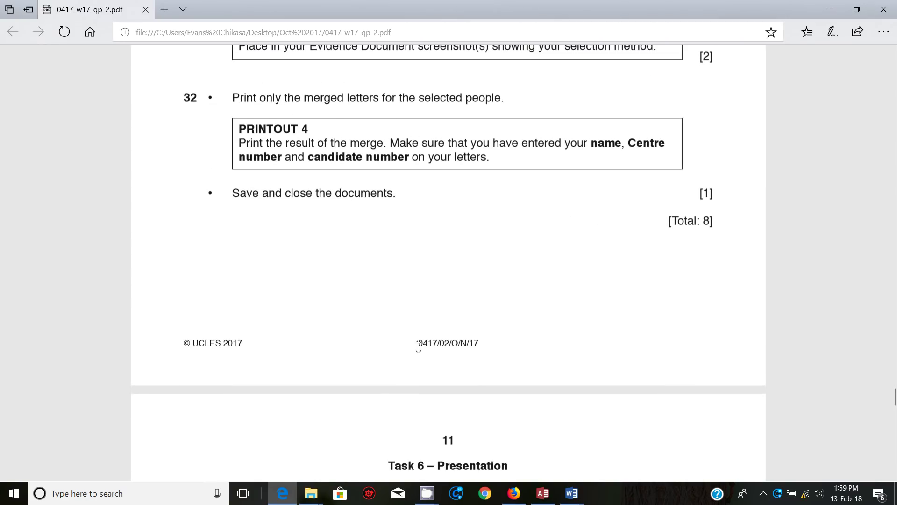
pyautogui.moveTo(572, 499)
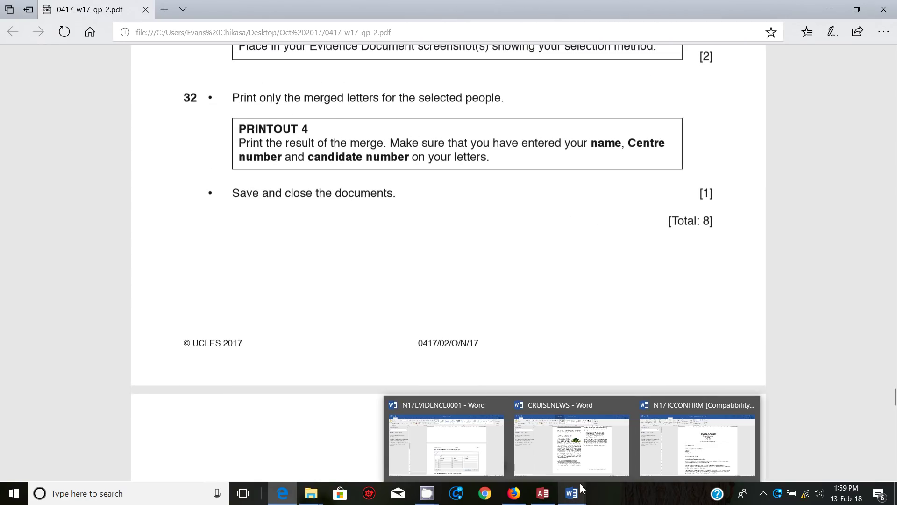
pyautogui.click(697, 444)
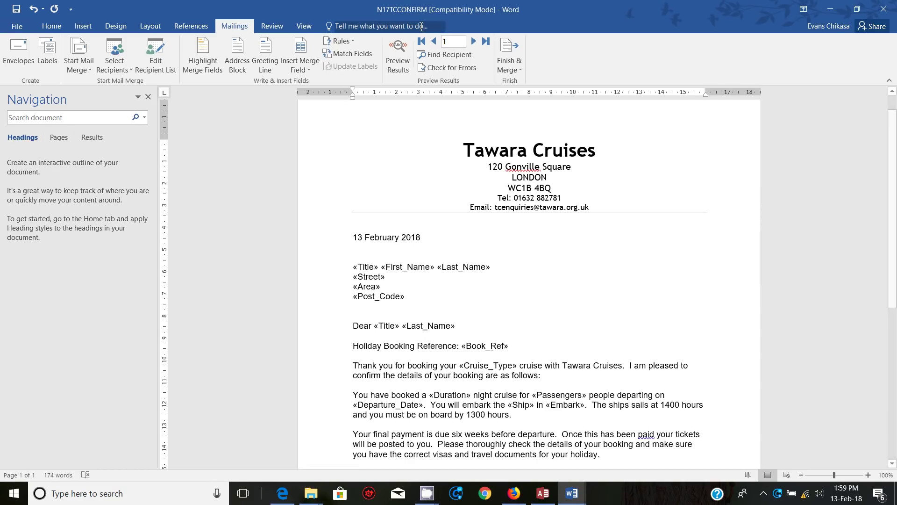
# Step: Preview the merged letter with real data and step through all three Caribbean recipients
pyautogui.click(401, 68)
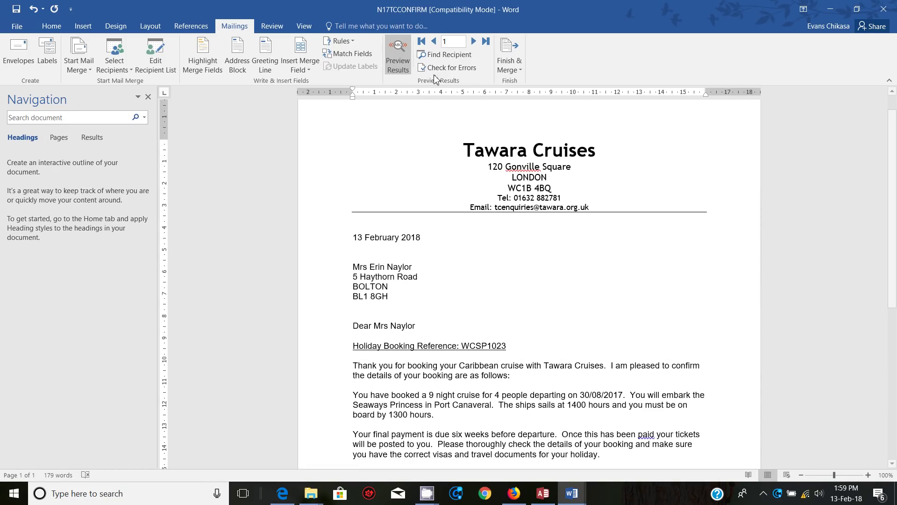
pyautogui.click(474, 43)
pyautogui.click(474, 42)
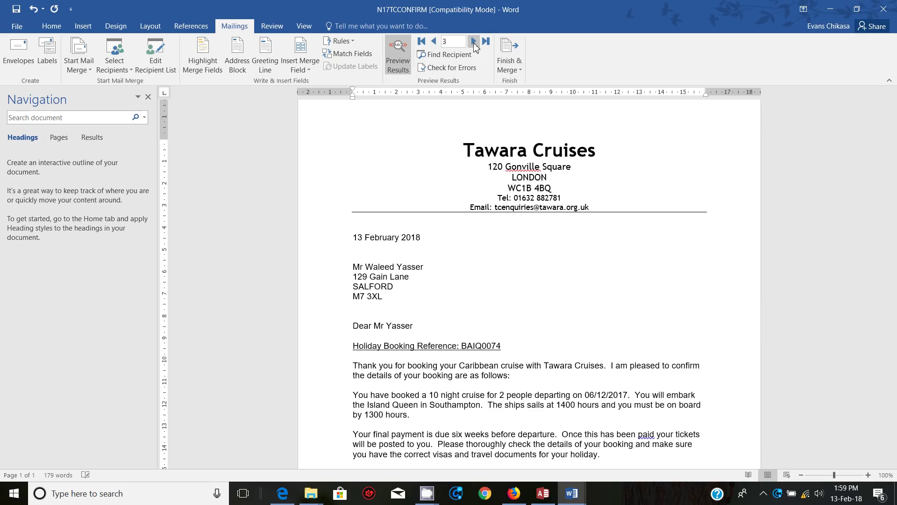
# Step: Look at the Finish & Merge options without merging, review the letter, and return to the exam paper
pyautogui.click(510, 65)
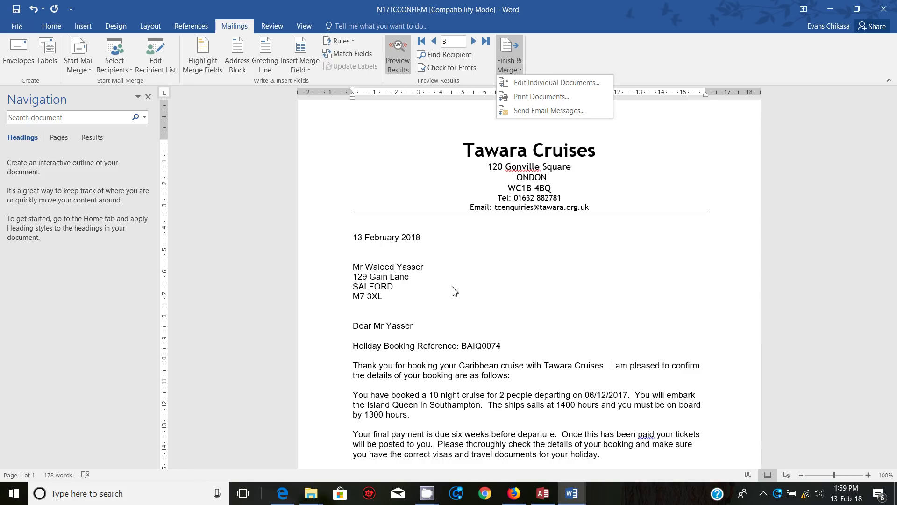
pyautogui.scroll(-5, 515, 379)
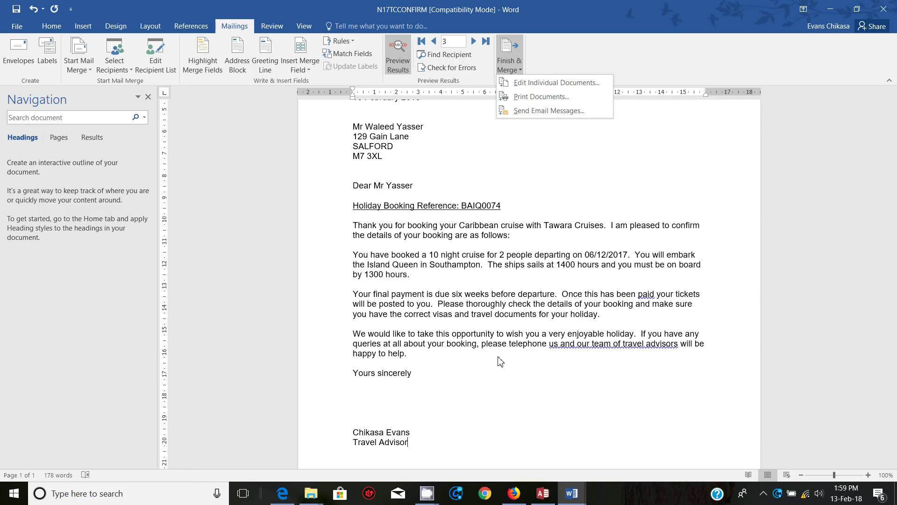
pyautogui.click(500, 361)
pyautogui.scroll(-3, 502, 339)
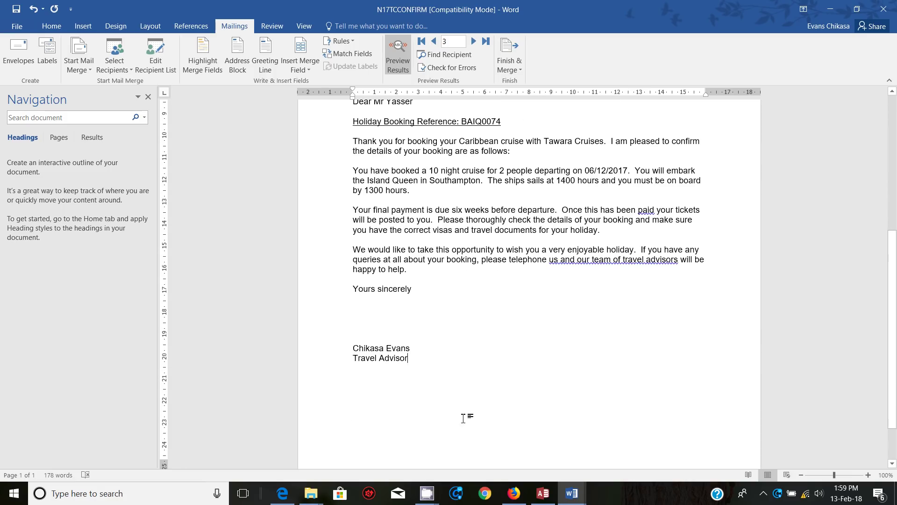
pyautogui.scroll(-2, 428, 359)
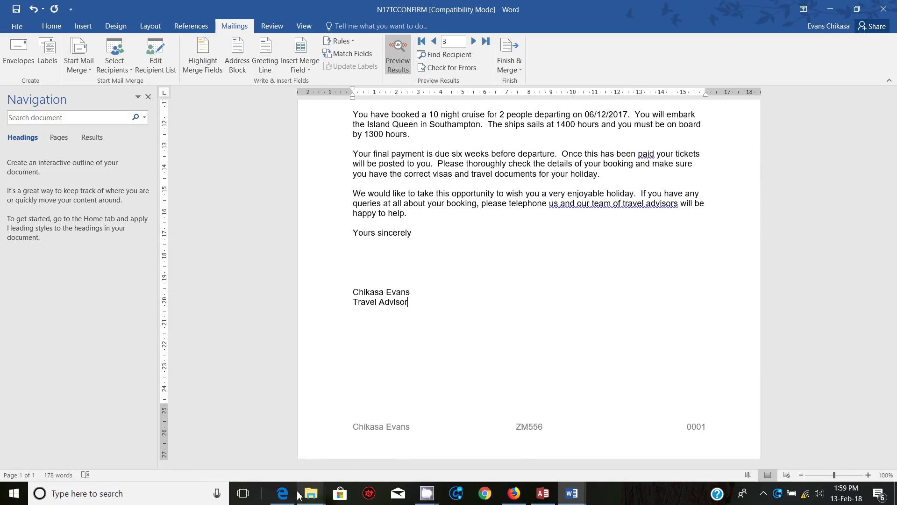
pyautogui.click(283, 498)
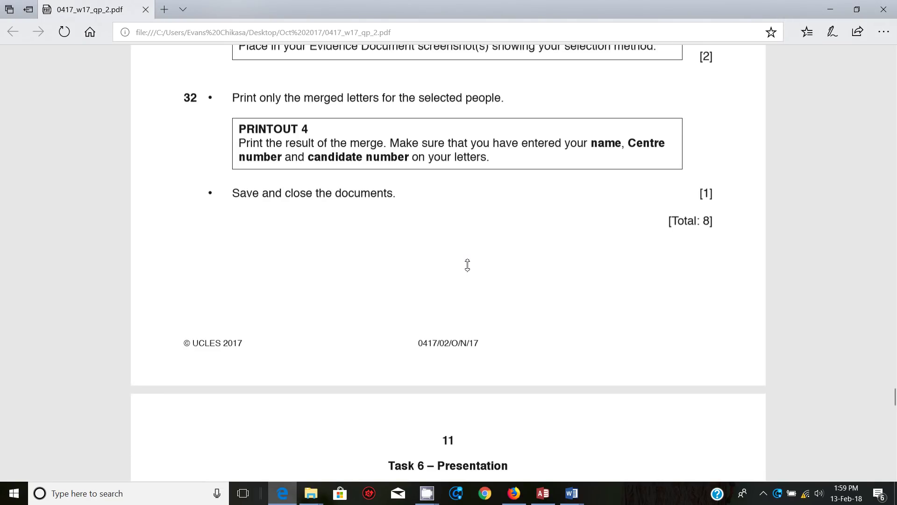
# Step: Scroll the exam paper to page 11, Task 6 – Presentation
pyautogui.scroll(-5, 467, 265)
pyautogui.scroll(8, 467, 265)
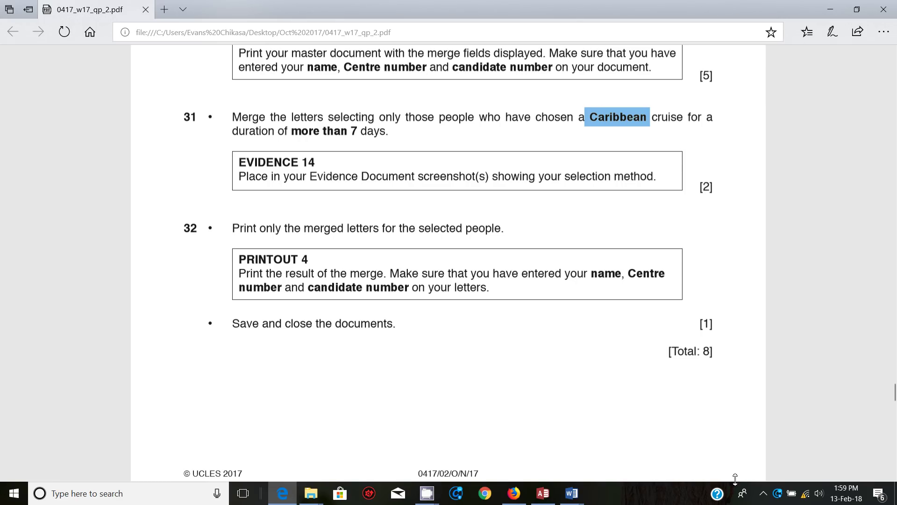
pyautogui.scroll(-10, 517, 324)
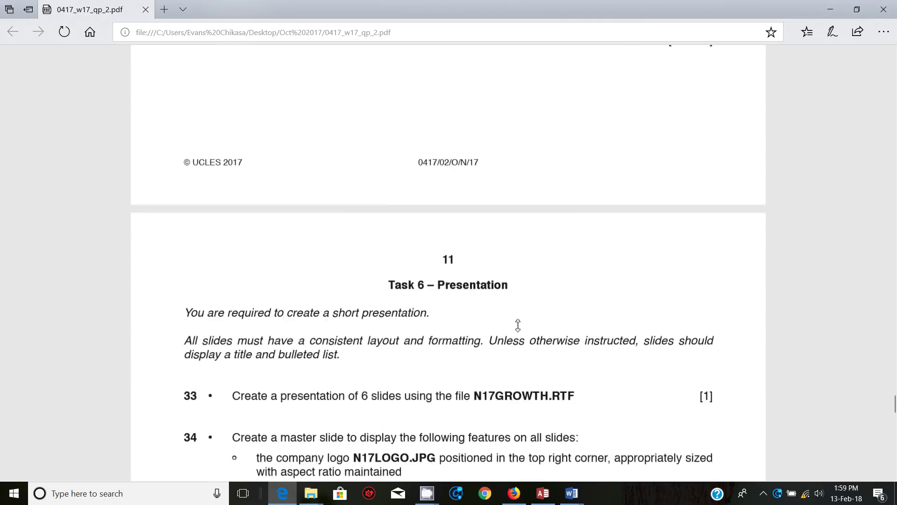